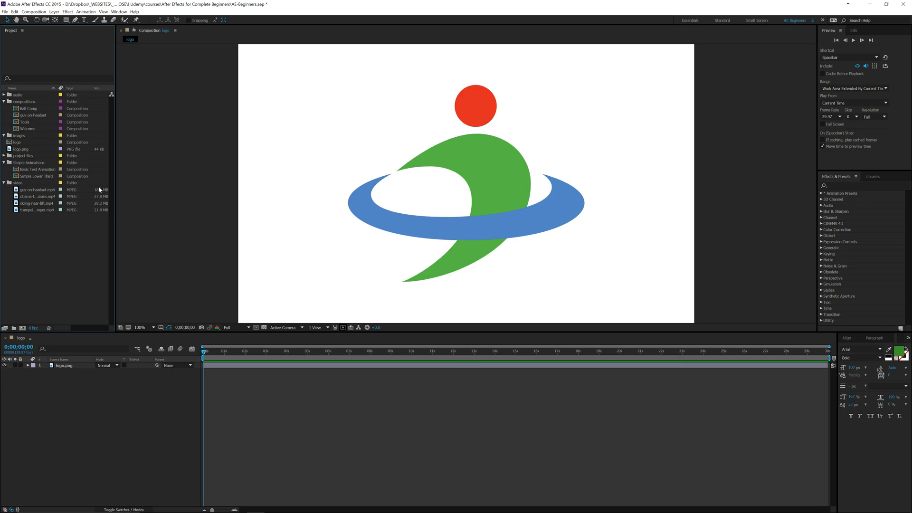
# - Rename the logo composition as Logo Intro and move it into the Simple Animations folder
pyautogui.click(20, 149)
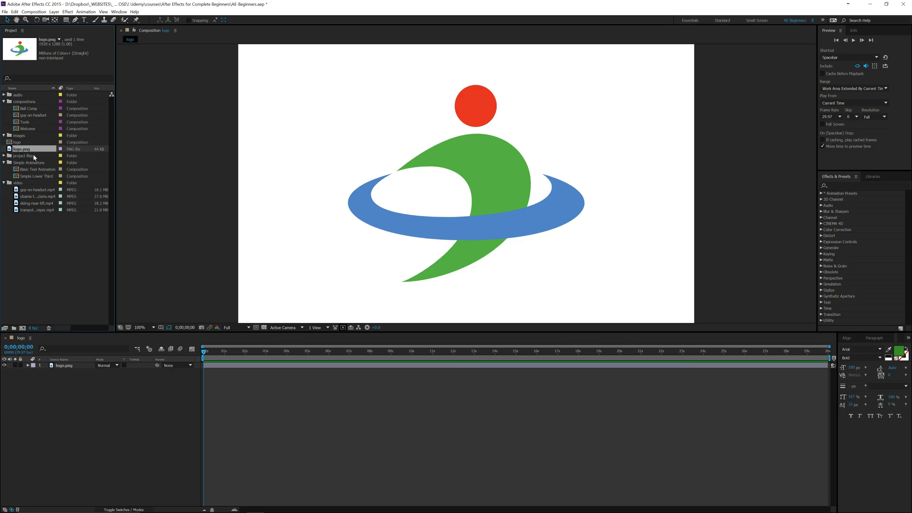
pyautogui.click(17, 143)
pyautogui.press('Return')
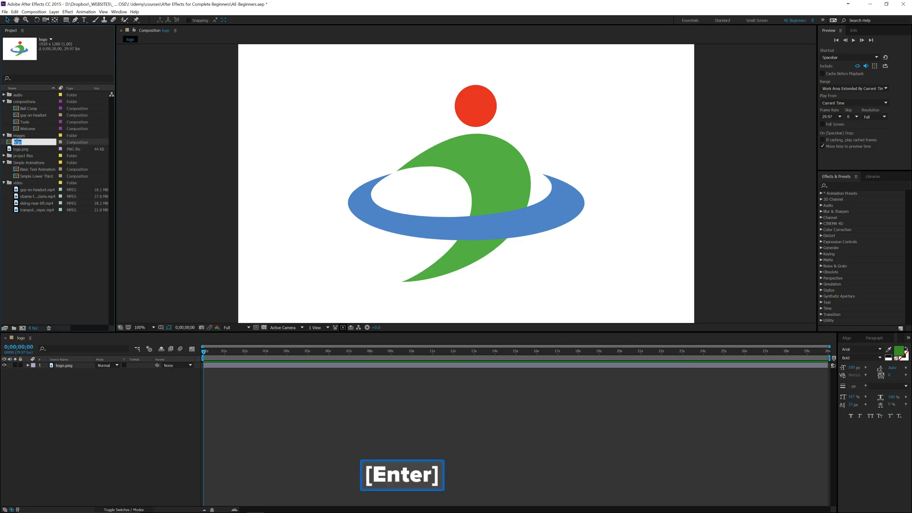
pyautogui.write('Logo Intor')
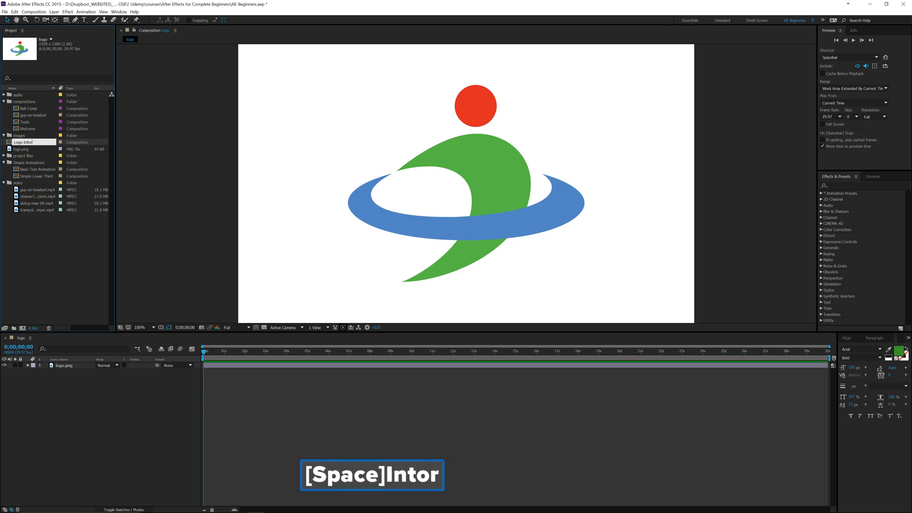
pyautogui.press('BackSpace')
pyautogui.press('BackSpace')
pyautogui.write('ro')
pyautogui.press('Return')
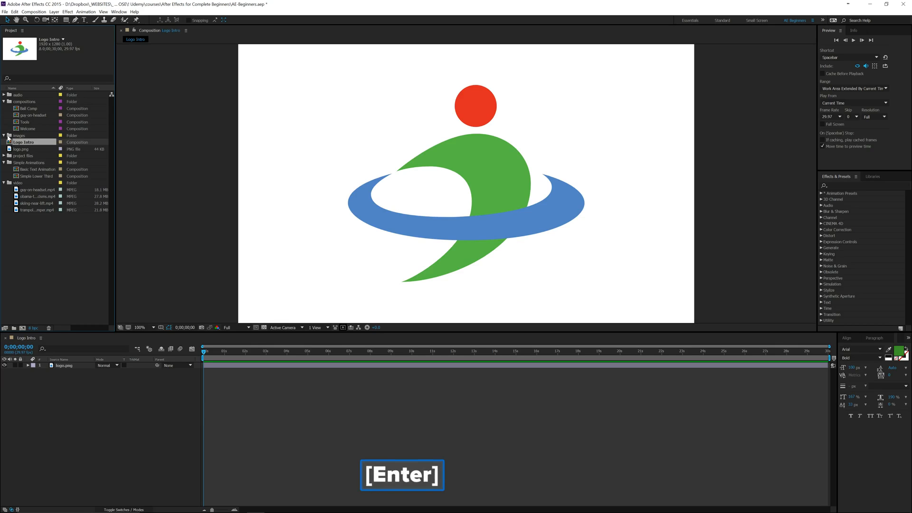
pyautogui.moveTo(31, 147); pyautogui.dragTo(36, 164)
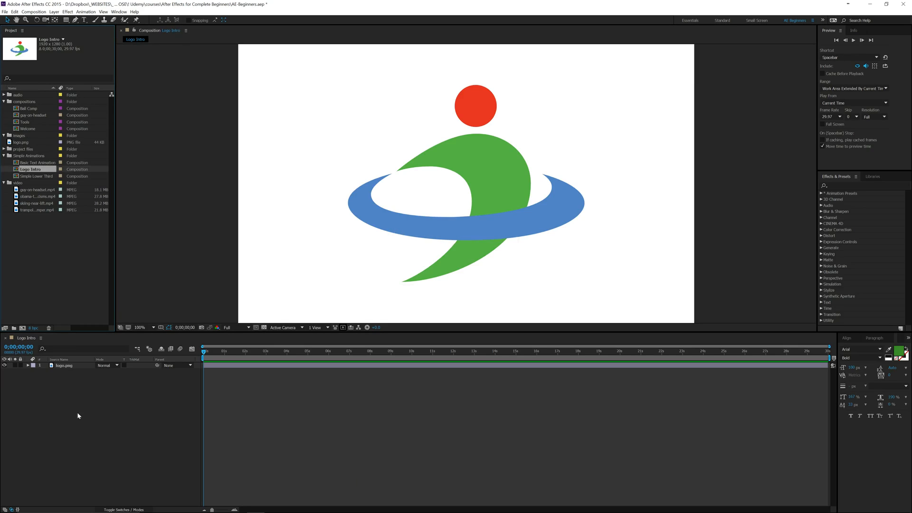
# - Try scaling the logo.png layer down to about 52%, and undo the scaling
pyautogui.click(66, 364)
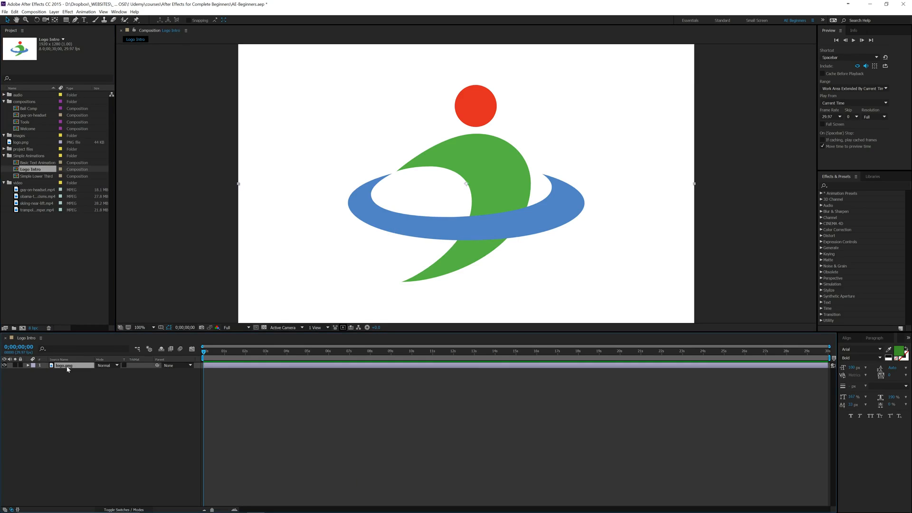
pyautogui.press('s')
pyautogui.moveTo(107, 372); pyautogui.dragTo(378, 155)
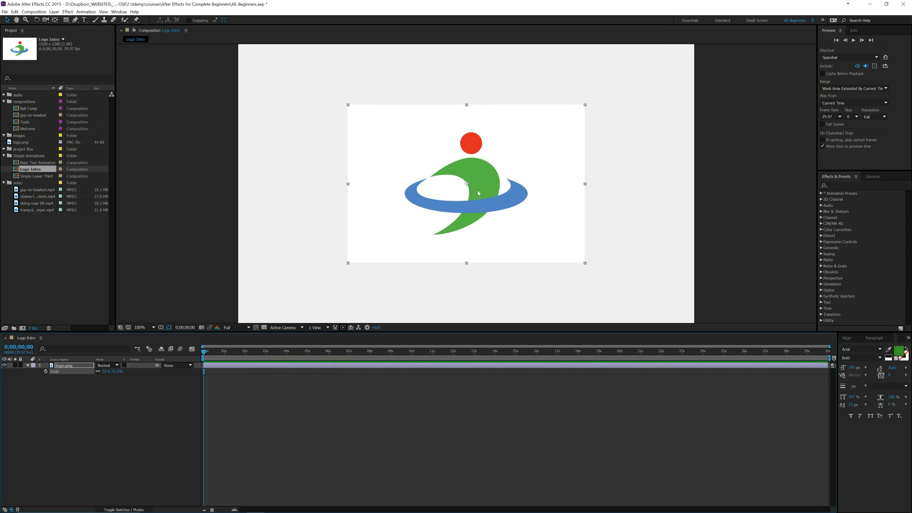
pyautogui.hotkey('ctrl', 'z')
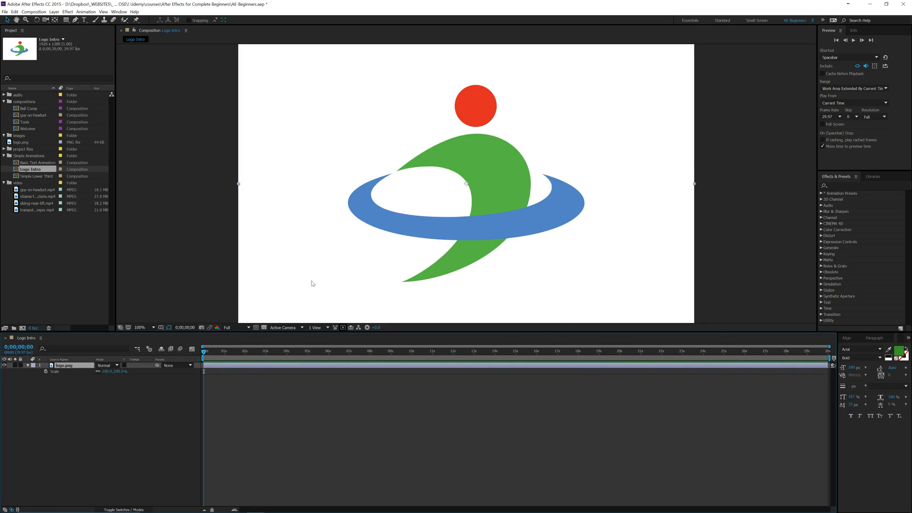
# - Switch to Photoshop and open logo.png from the course's images folder
pyautogui.hotkey('alt', 'Tab')
pyautogui.keyDown('alt'); pyautogui.click(445, 211); pyautogui.keyUp('alt')
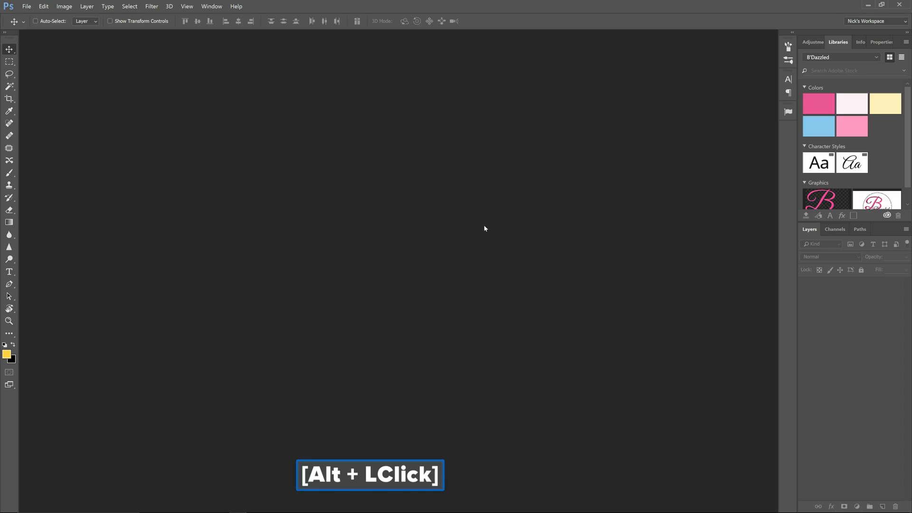
pyautogui.click(29, 9)
pyautogui.click(32, 21)
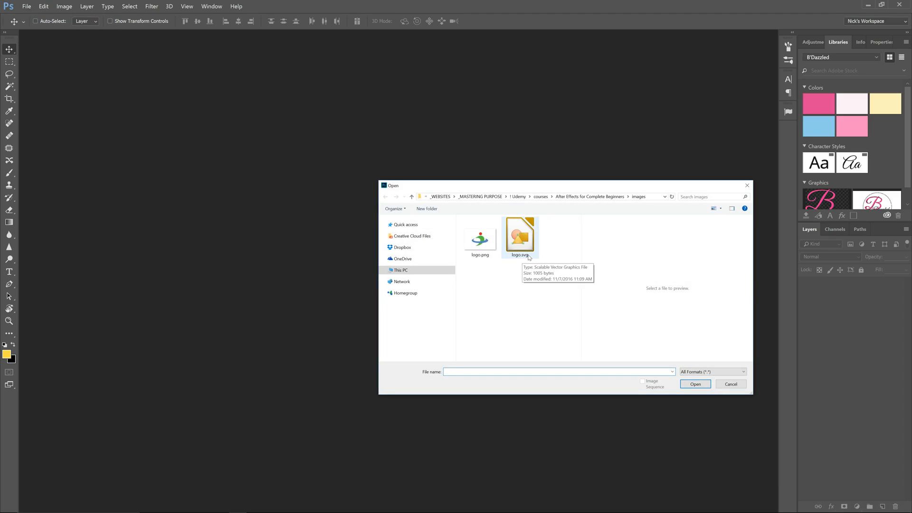
pyautogui.click(487, 246)
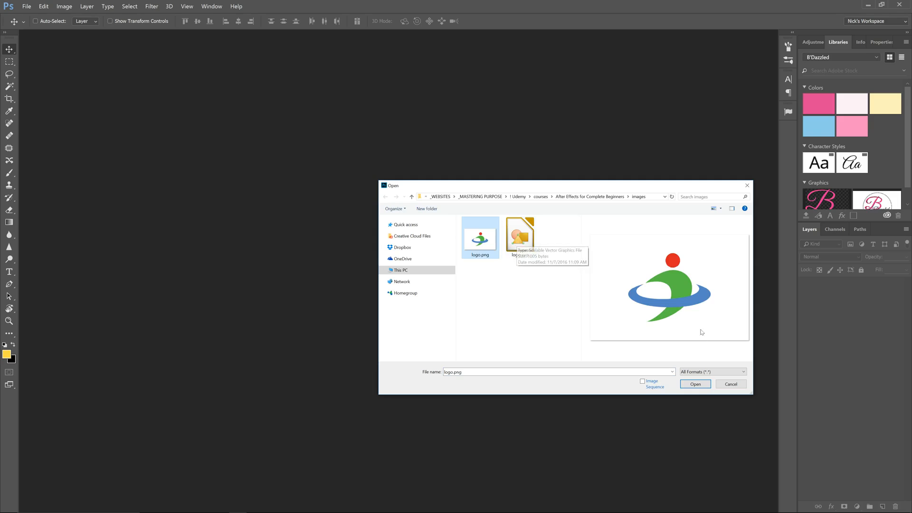
pyautogui.click(695, 384)
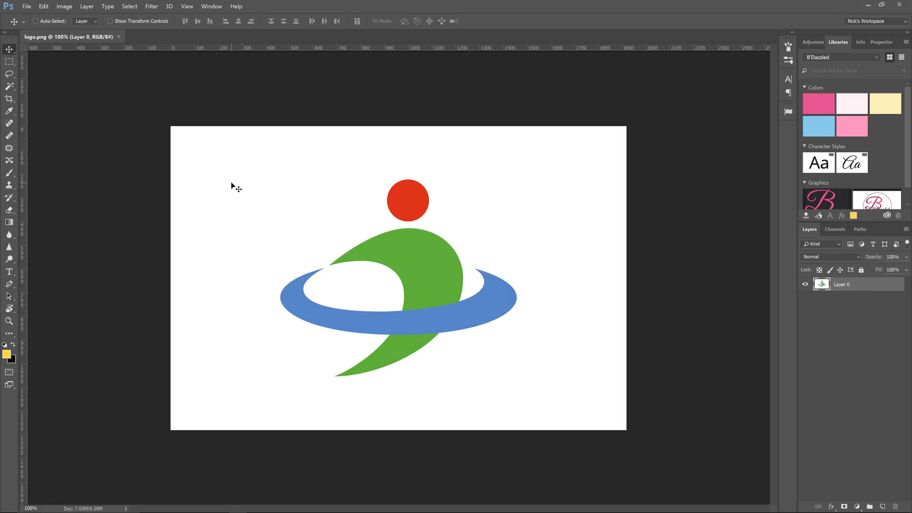
# - Try deleting the white background by selecting the logo shapes with the Magic Wand and inverting the selection; undo and deselect
pyautogui.click(10, 87)
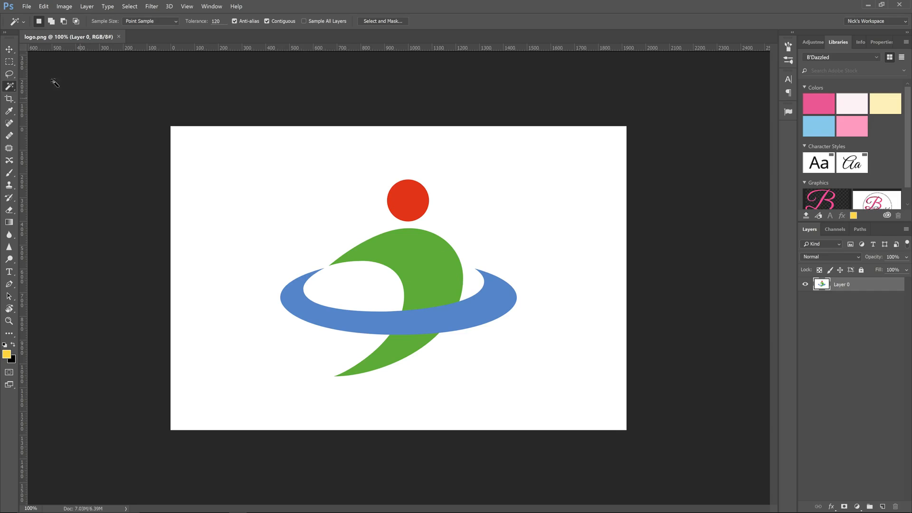
pyautogui.rightClick(11, 91)
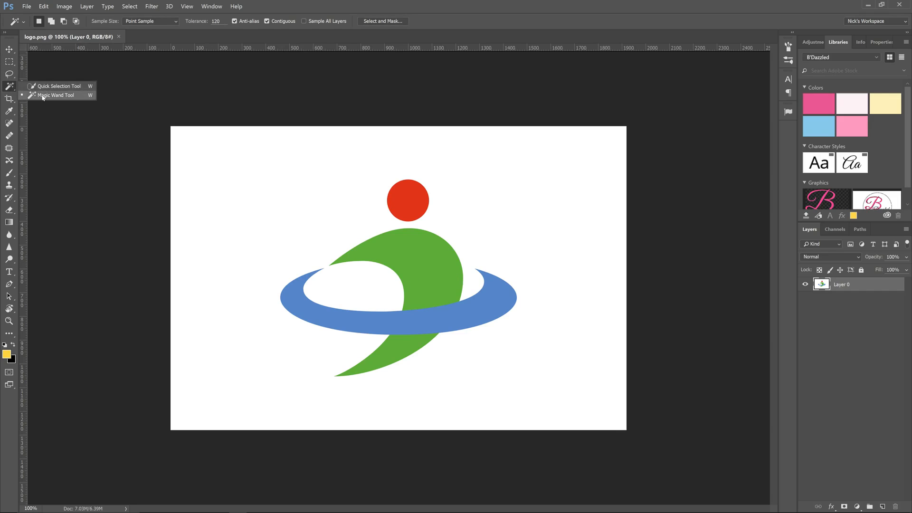
pyautogui.click(41, 96)
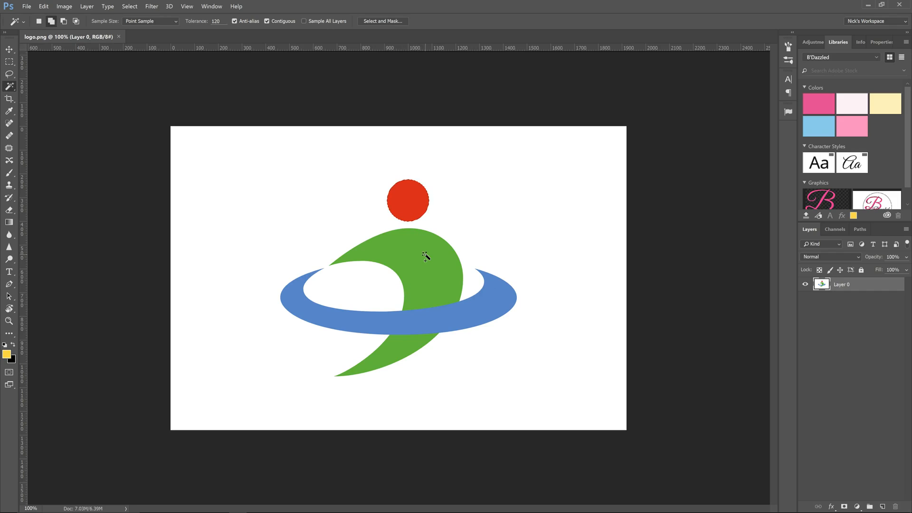
pyautogui.keyDown('shift'); pyautogui.click(427, 257); pyautogui.keyUp('shift')
pyautogui.rightClick(425, 268)
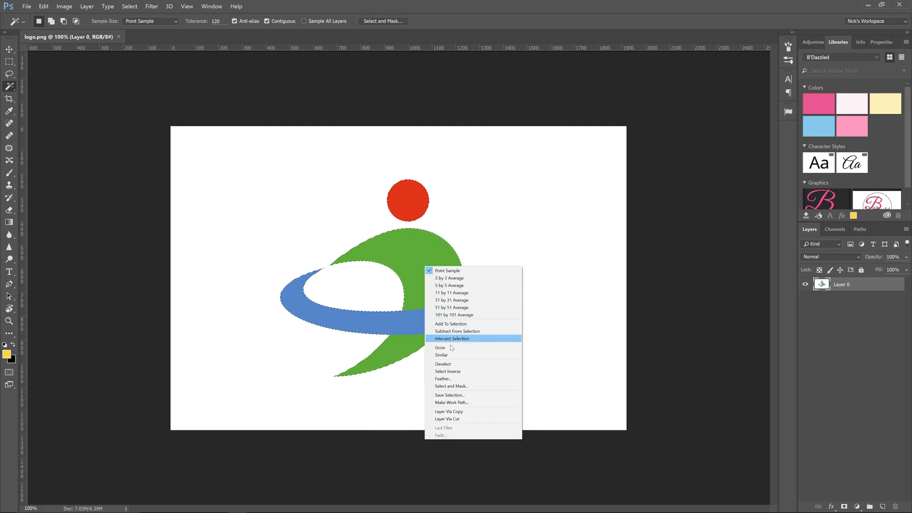
pyautogui.click(448, 371)
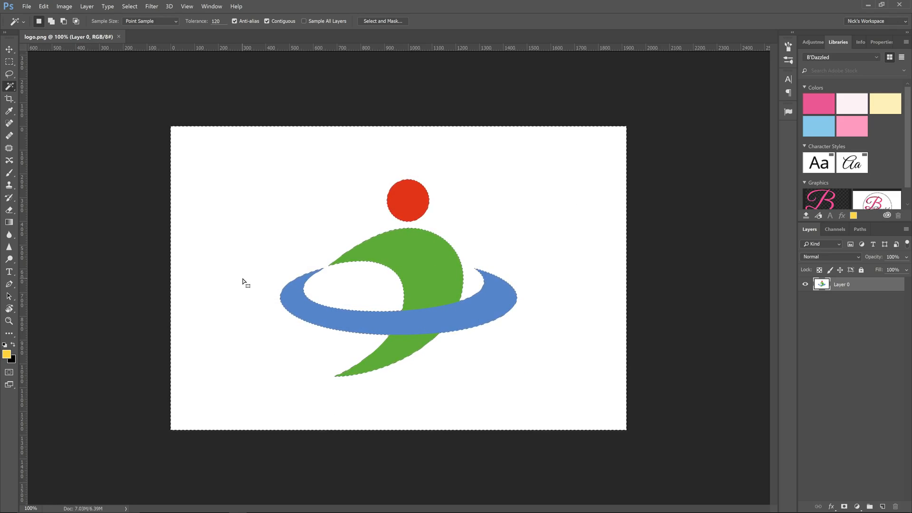
pyautogui.press('Delete')
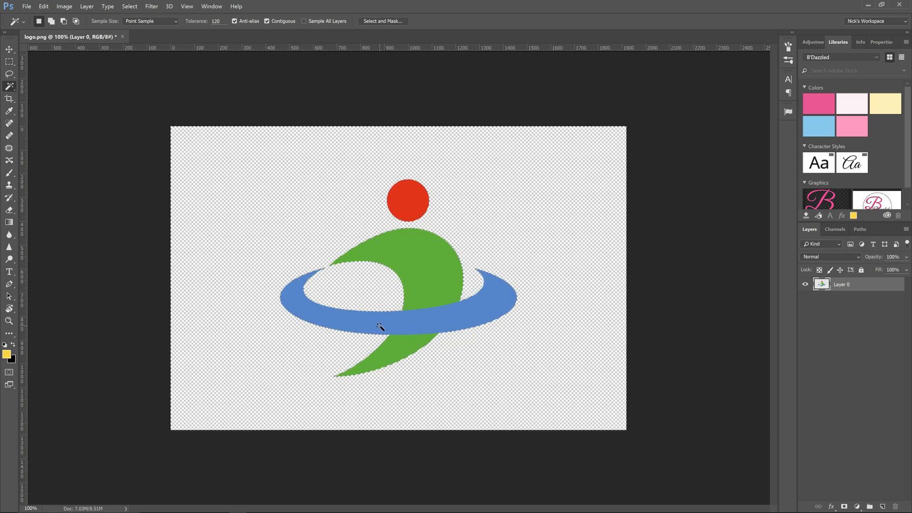
pyautogui.hotkey('ctrl', 'z')
pyautogui.hotkey('ctrl', 'd')
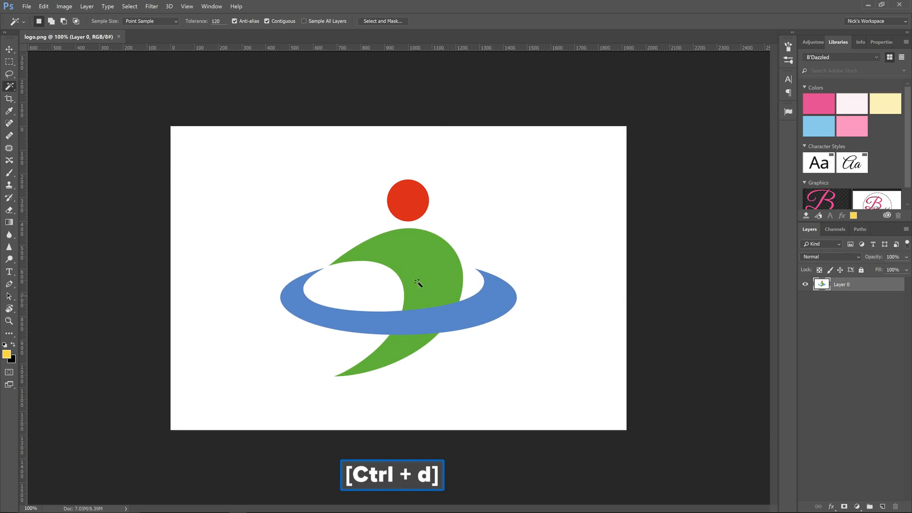
# - Select the white background by sampling it with Color Range, delete it and clear the selection
pyautogui.click(130, 7)
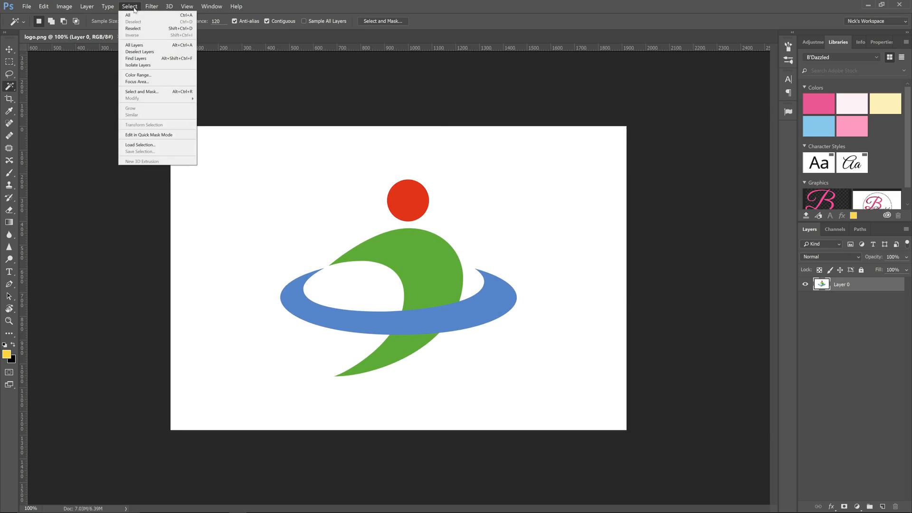
pyautogui.click(138, 75)
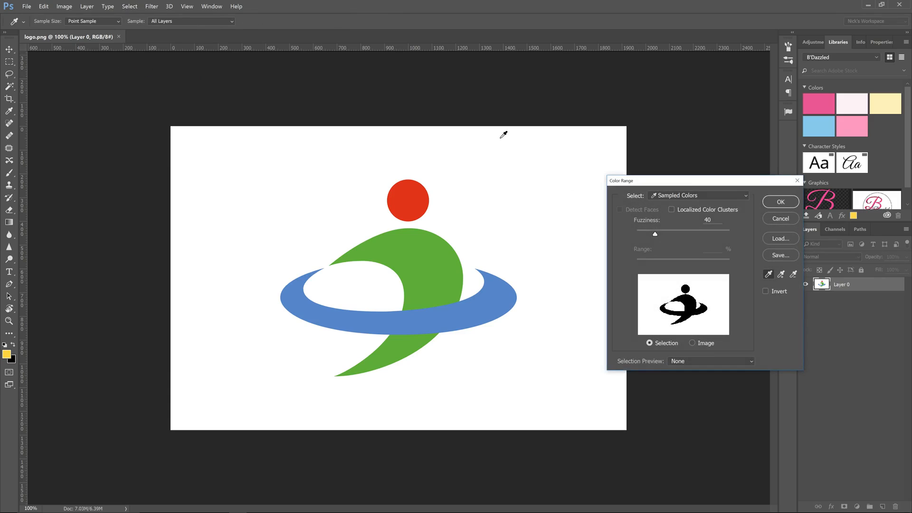
pyautogui.click(505, 207)
pyautogui.click(780, 202)
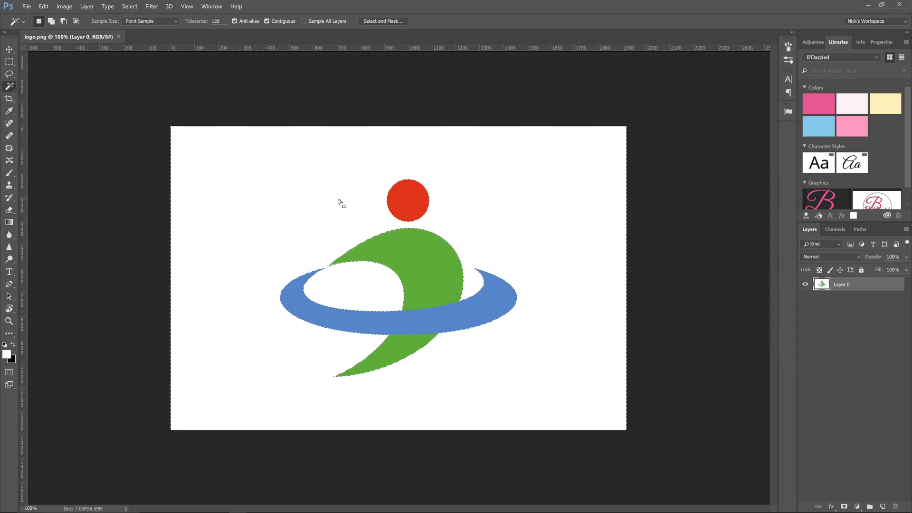
pyautogui.press('Delete')
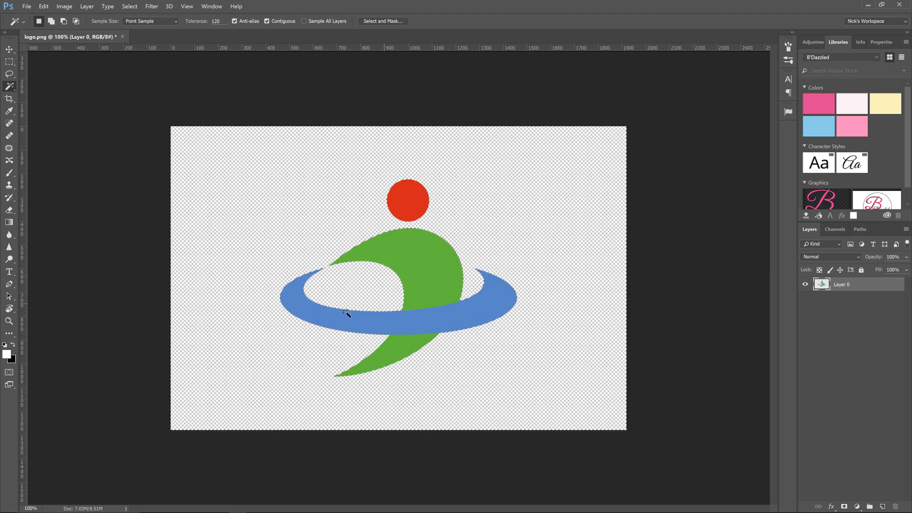
pyautogui.hotkey('ctrl', 'd')
# - Rename the logo layer as logo-transparent
pyautogui.doubleClick(841, 284)
pyautogui.write('logo-transpar')
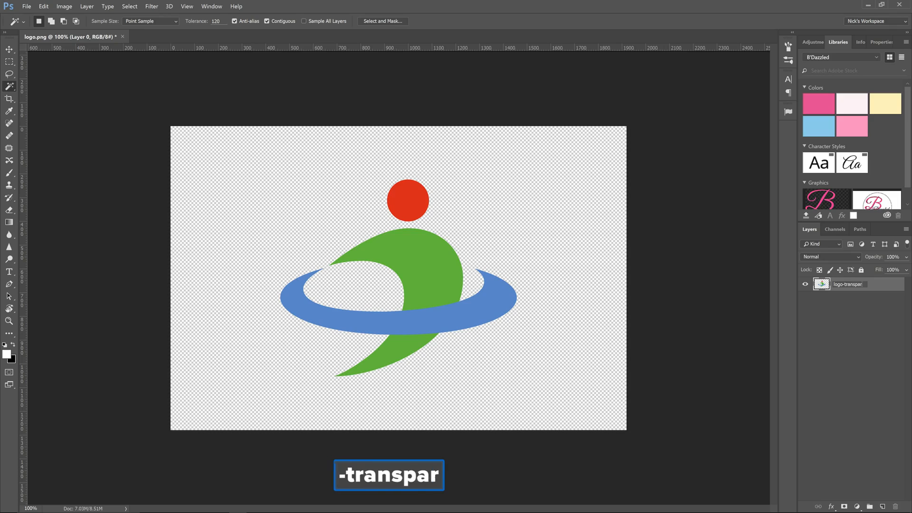
pyautogui.write('ent')
pyautogui.press('Return')
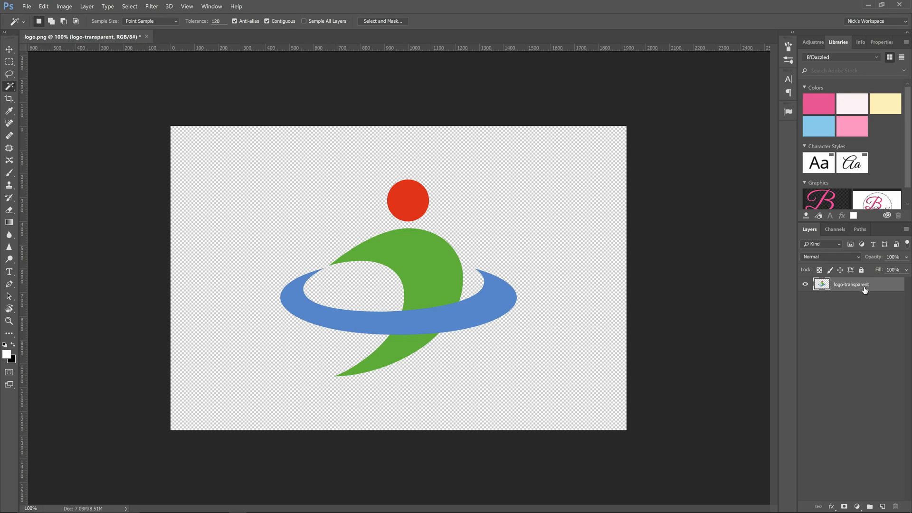
# - Export the logo-transparent layer as a PNG with transparency, saved as logo-transparent.png in the images folder
pyautogui.rightClick(856, 284)
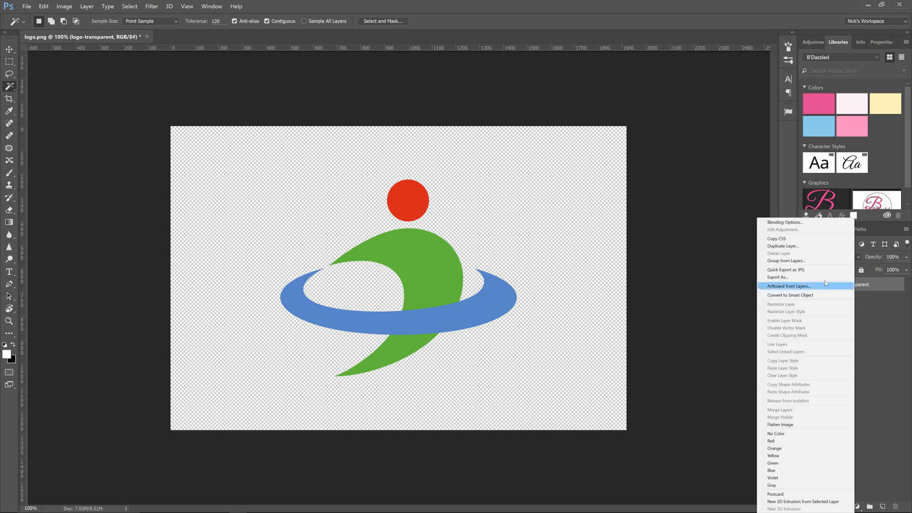
pyautogui.click(787, 277)
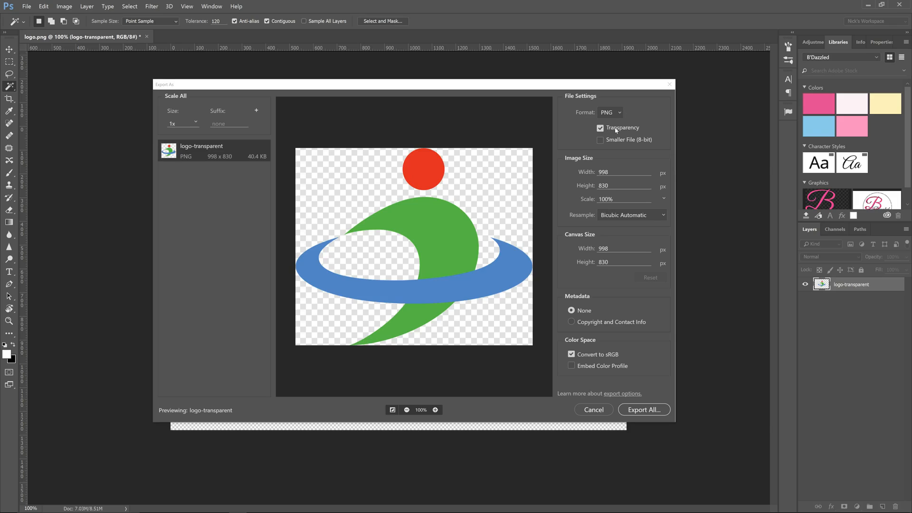
pyautogui.click(639, 410)
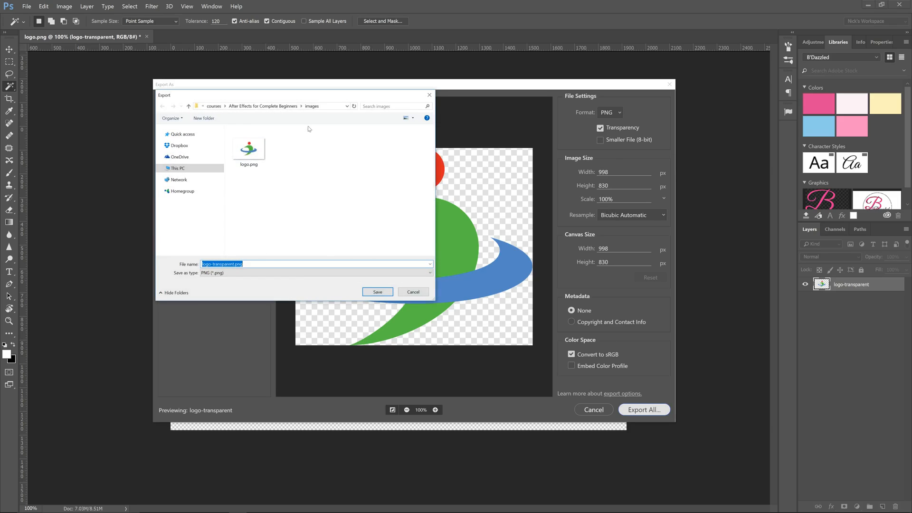
pyautogui.click(385, 293)
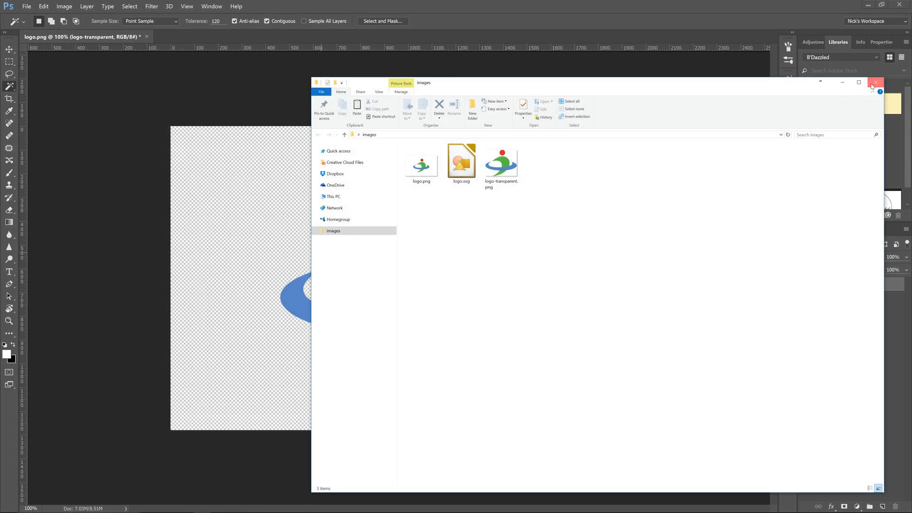
# - Switch back to After Effects and import logo-transparent.png into the project as footage
pyautogui.hotkey('alt', 'Tab')
pyautogui.keyDown('alt'); pyautogui.click(391, 195); pyautogui.keyUp('alt')
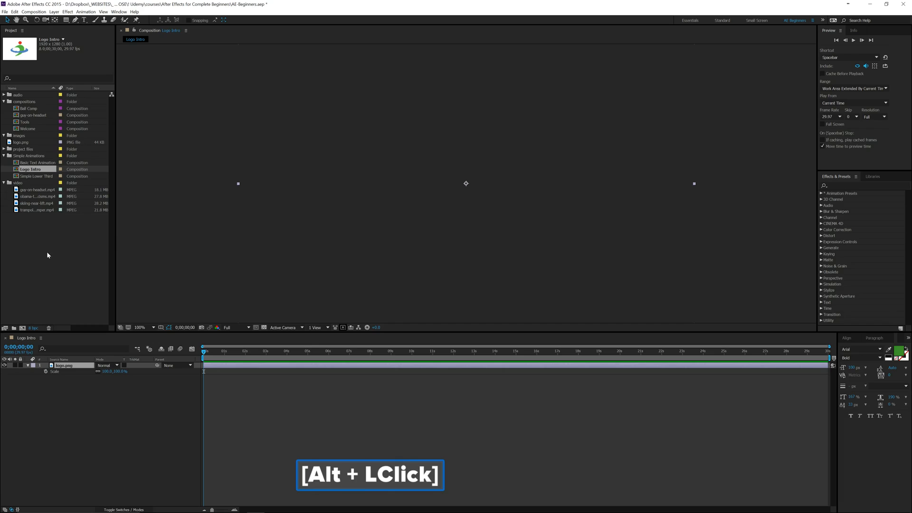
pyautogui.click(27, 262)
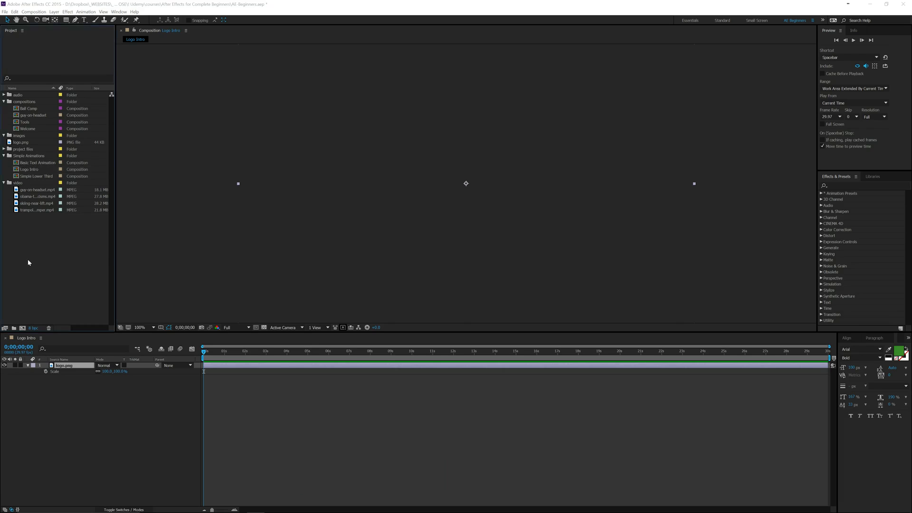
pyautogui.doubleClick(27, 262)
pyautogui.click(144, 71)
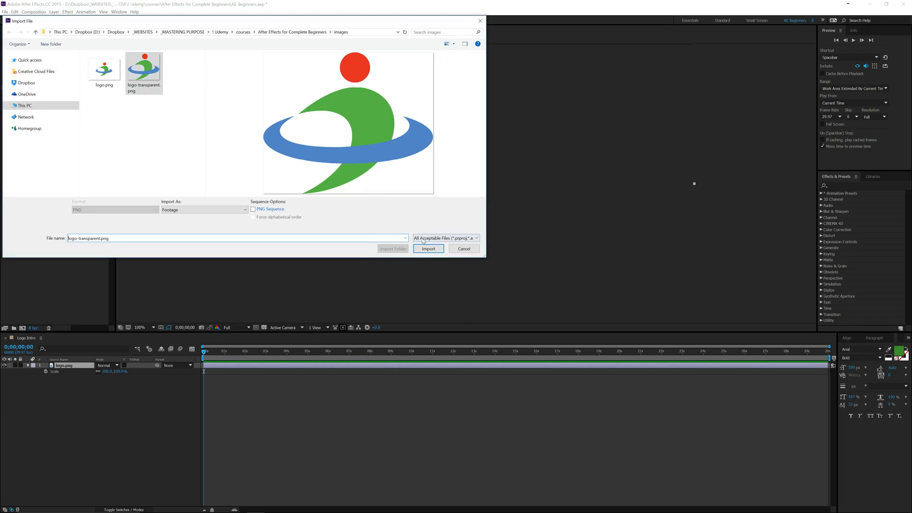
pyautogui.click(428, 248)
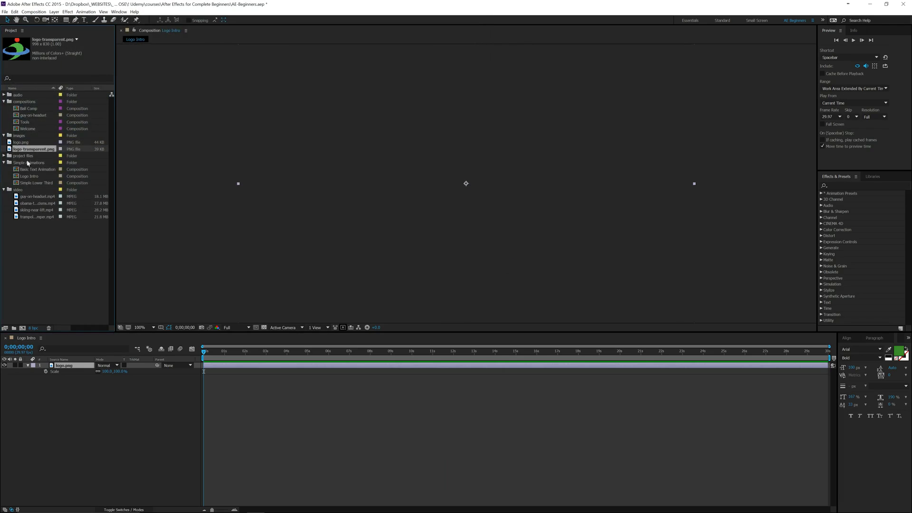
# - Add logo-transparent.png to the Logo Intro composition above logo.png, and hide the logo.png layer
pyautogui.moveTo(34, 151); pyautogui.dragTo(70, 370)
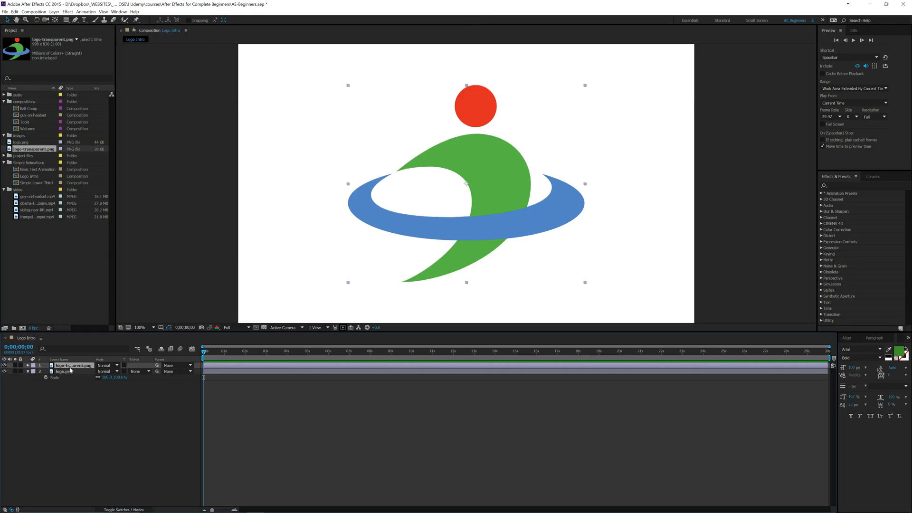
pyautogui.click(4, 371)
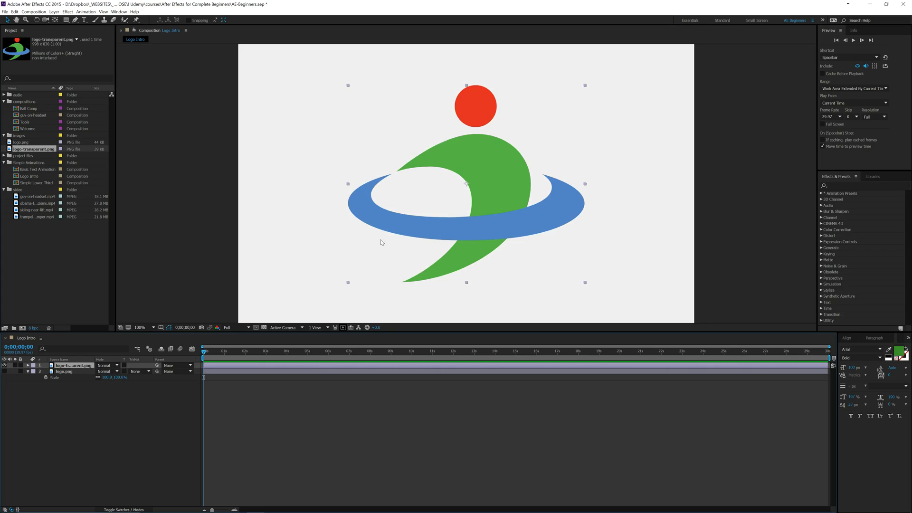
# - Scale the logo-transparent.png layer down to 81%
pyautogui.press('s')
pyautogui.moveTo(105, 371)
pyautogui.mouseDown()
pyautogui.moveTo(94, 375)
pyautogui.moveTo(109, 380)
pyautogui.mouseUp()
pyautogui.click(66, 20)
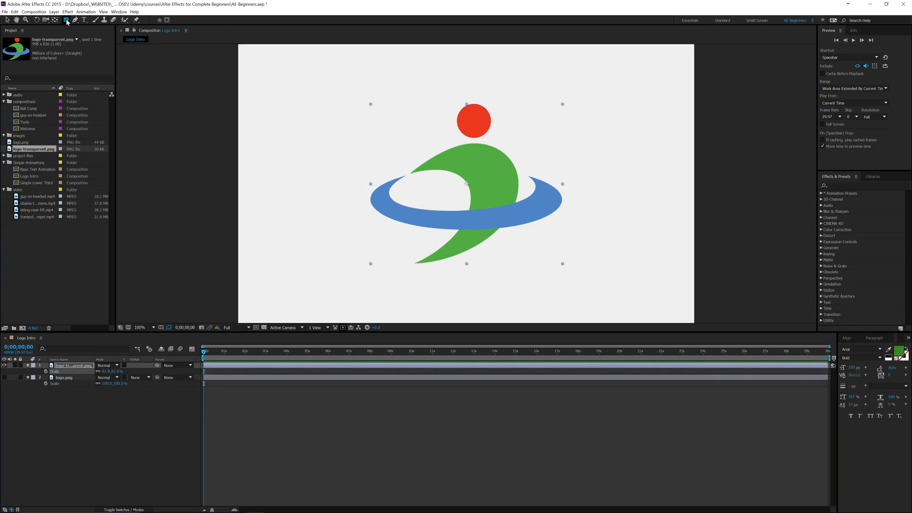
pyautogui.doubleClick(66, 20)
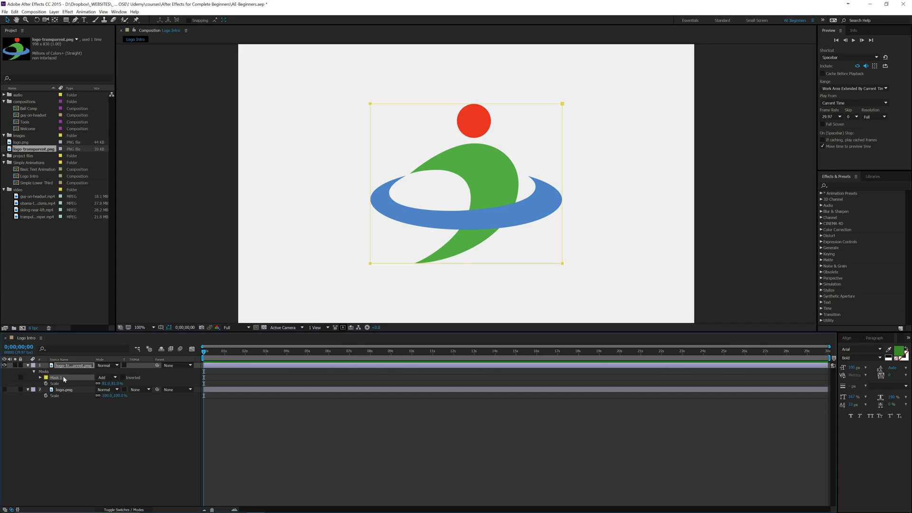
pyautogui.hotkey('ctrl', 'z')
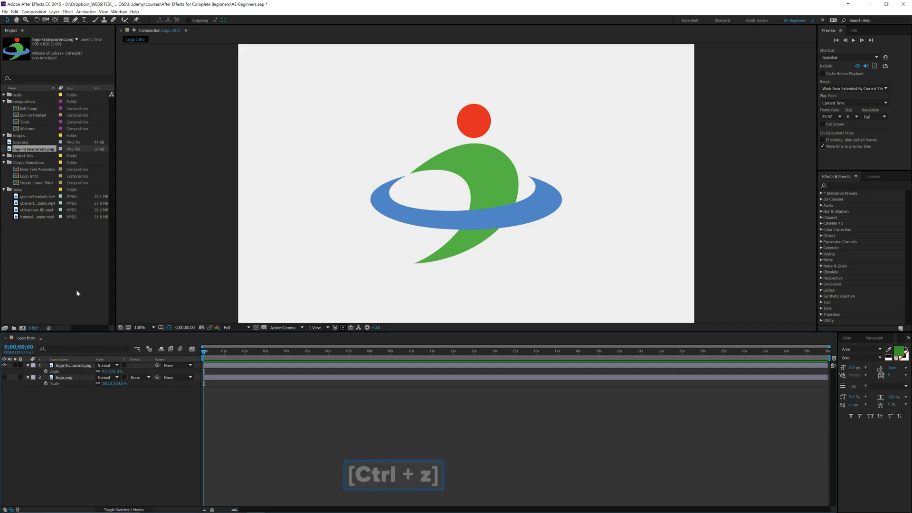
# - Create a rectangle shape layer filling the whole composition and place it beneath both logo layers
pyautogui.click(66, 20)
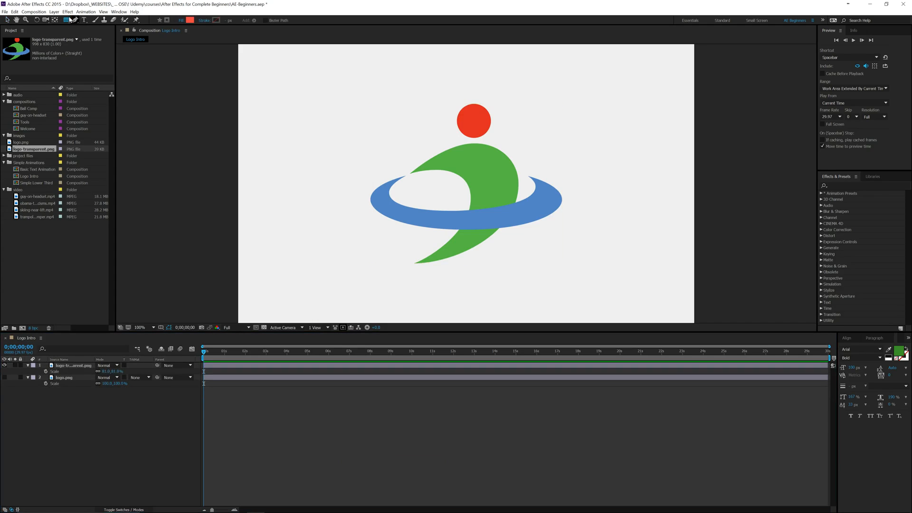
pyautogui.doubleClick(66, 20)
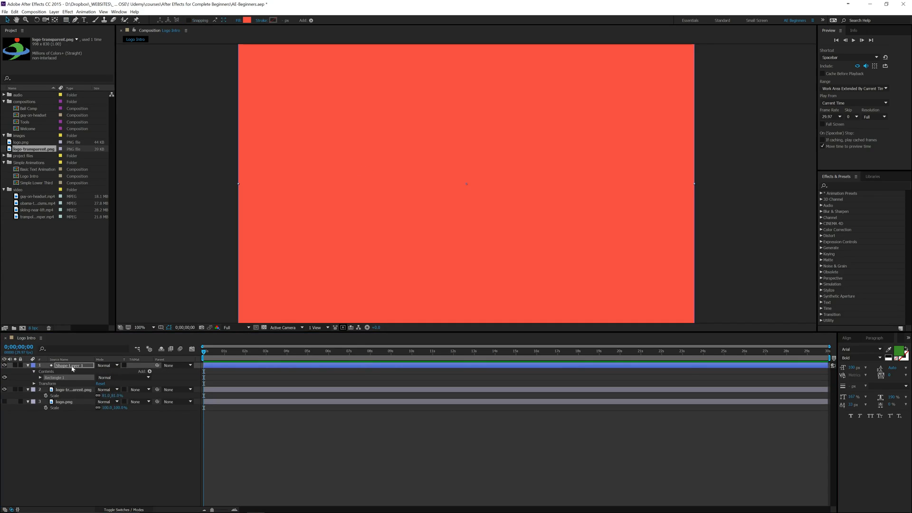
pyautogui.moveTo(72, 368); pyautogui.dragTo(83, 412)
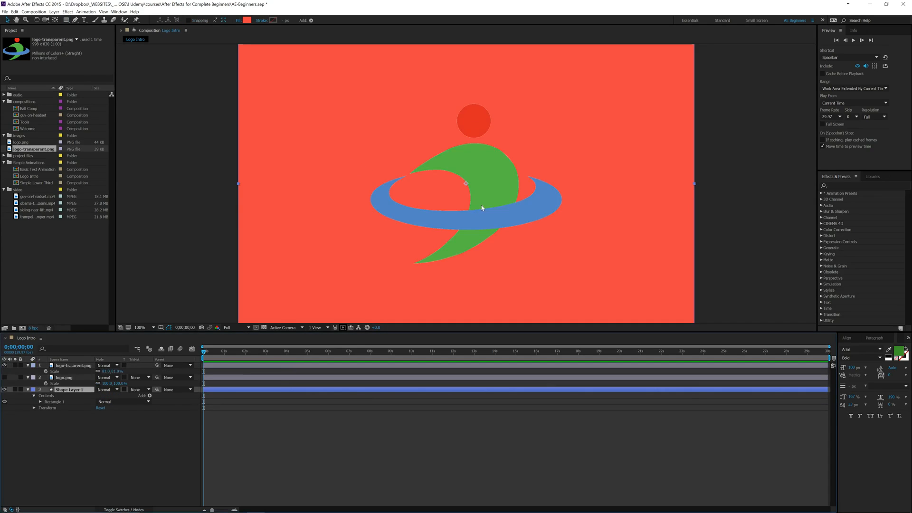
# - Enlarge the logo-transparent.png layer's scale to 158% over the coloured background
pyautogui.click(66, 366)
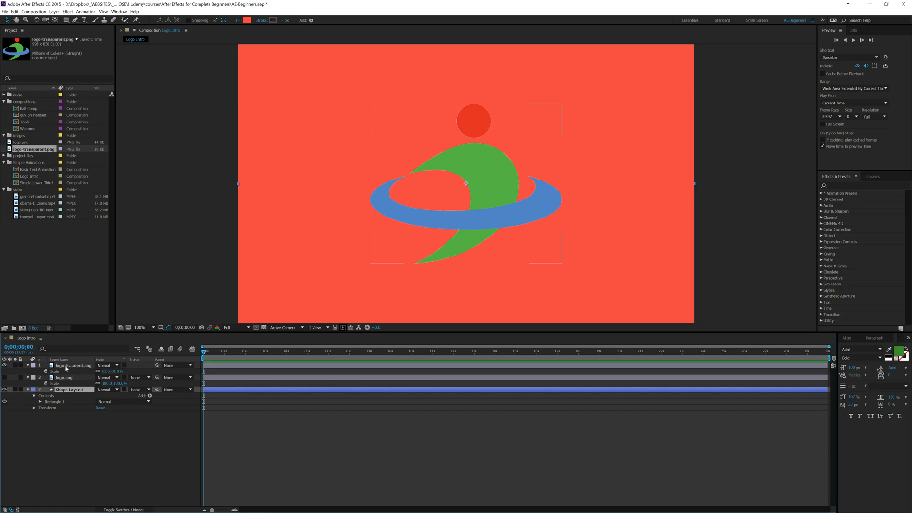
pyautogui.press('s')
pyautogui.press('s')
pyautogui.moveTo(107, 372); pyautogui.dragTo(129, 373)
pyautogui.moveTo(101, 372); pyautogui.dragTo(137, 372)
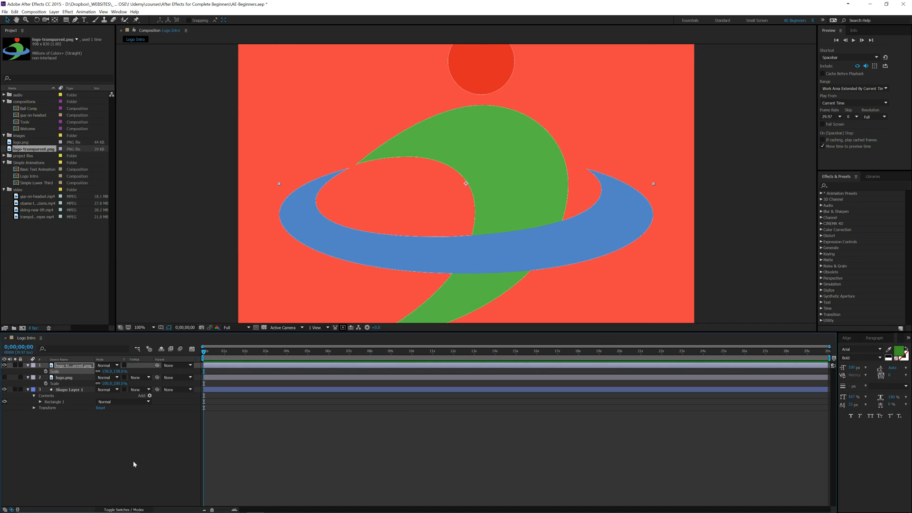
# - Delete the hidden logo.png layer from the Logo Intro composition
pyautogui.click(95, 466)
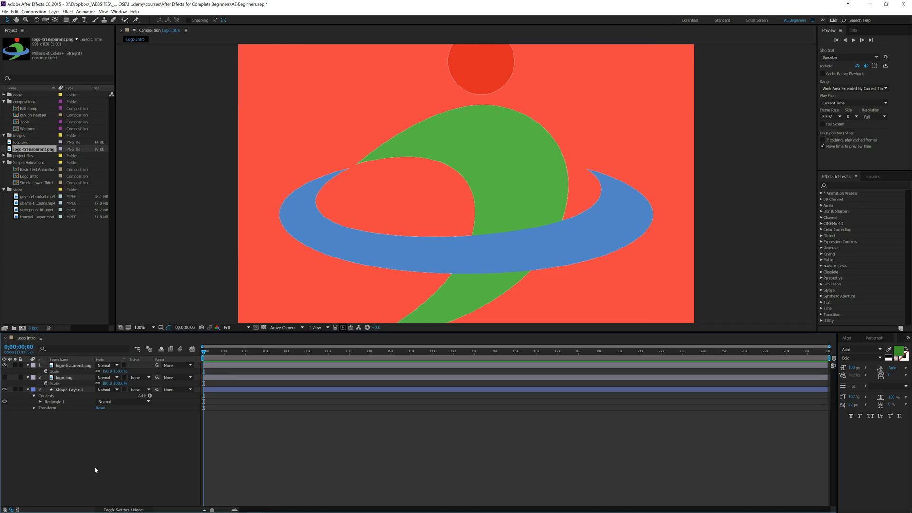
pyautogui.click(70, 366)
pyautogui.click(67, 378)
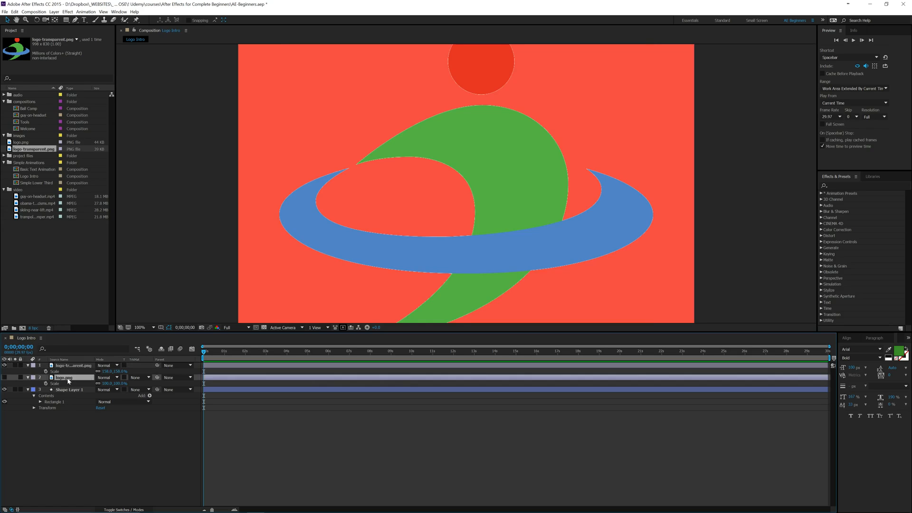
pyautogui.press('Delete')
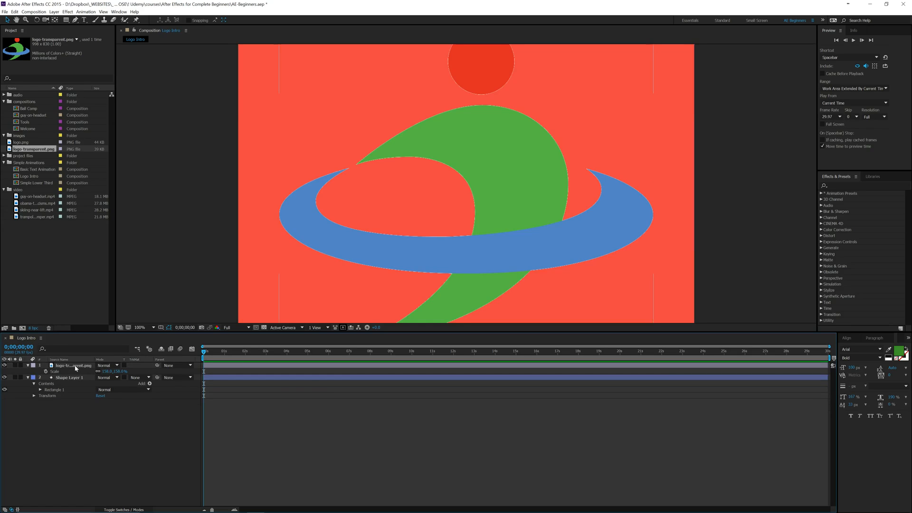
# - Reduce the logo-transparent.png layer's scale to 46%
pyautogui.click(75, 366)
pyautogui.press('s')
pyautogui.press('s')
pyautogui.moveTo(105, 373); pyautogui.dragTo(72, 379)
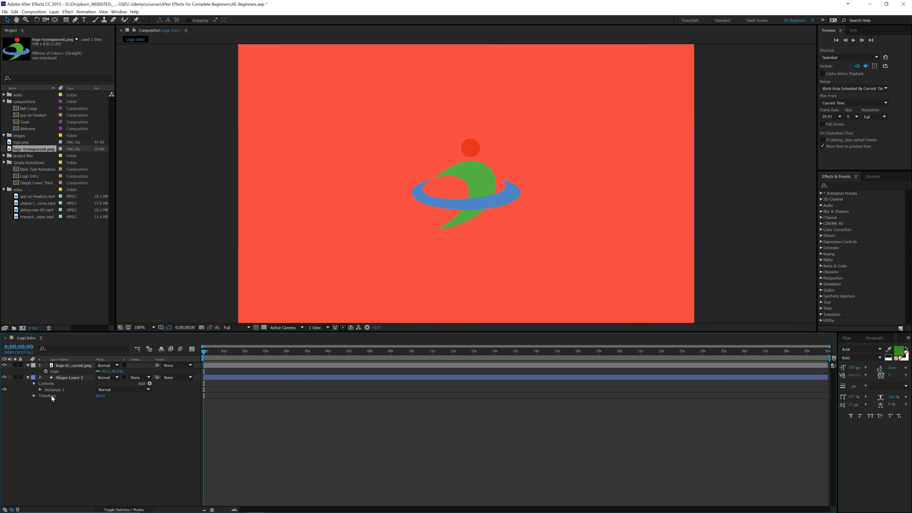
# - Rename the background shape layer as bg
pyautogui.click(67, 378)
pyautogui.press('Return')
pyautogui.write('bg')
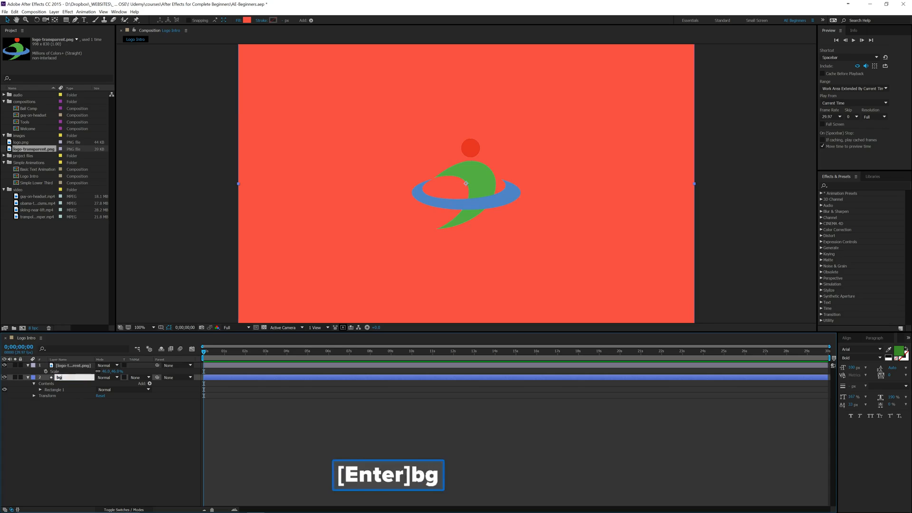
pyautogui.press('Return')
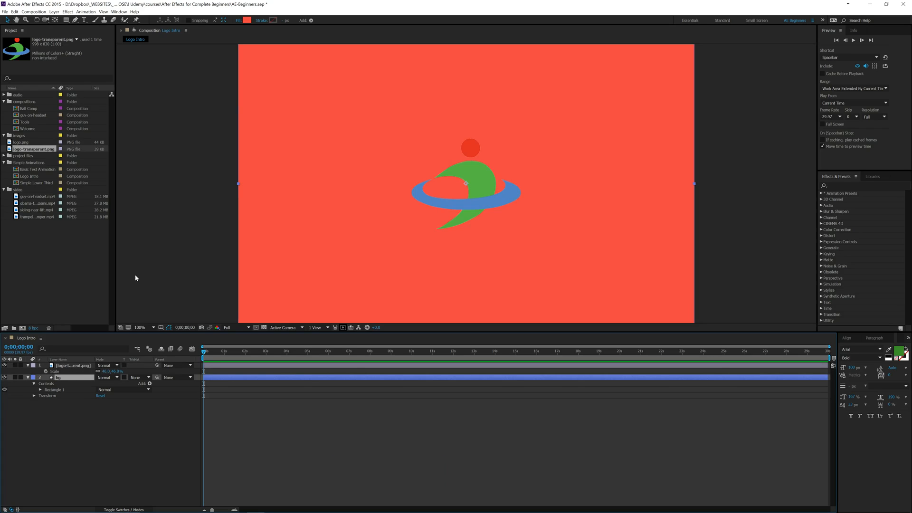
# - Change the bg shape's fill color to white
pyautogui.click(246, 20)
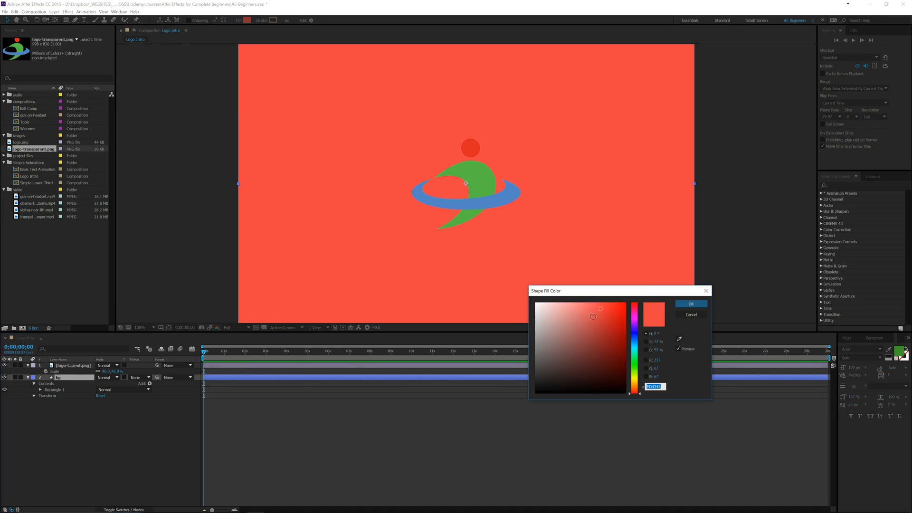
pyautogui.click(549, 324)
pyautogui.moveTo(534, 325); pyautogui.dragTo(523, 290)
pyautogui.click(691, 303)
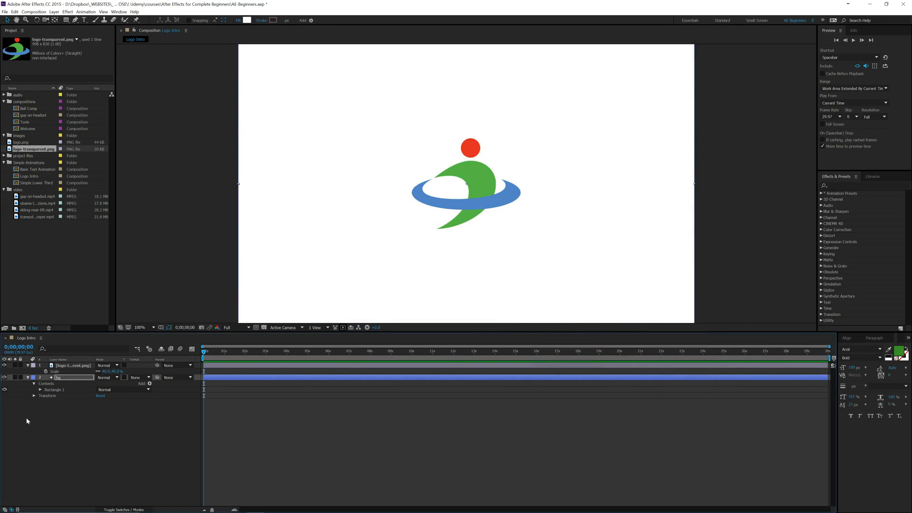
# - Expand the bg layer's Rectangle 1 and change its fill type to Radial Gradient
pyautogui.click(41, 390)
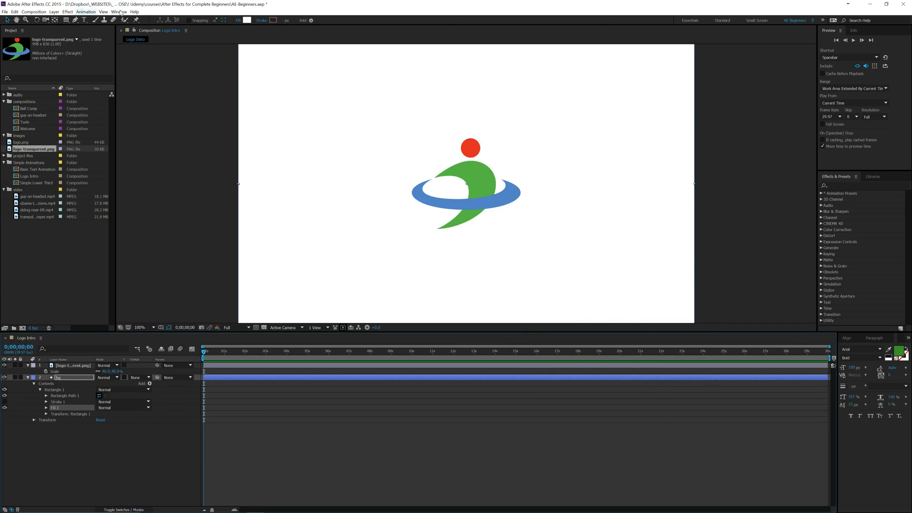
pyautogui.click(238, 20)
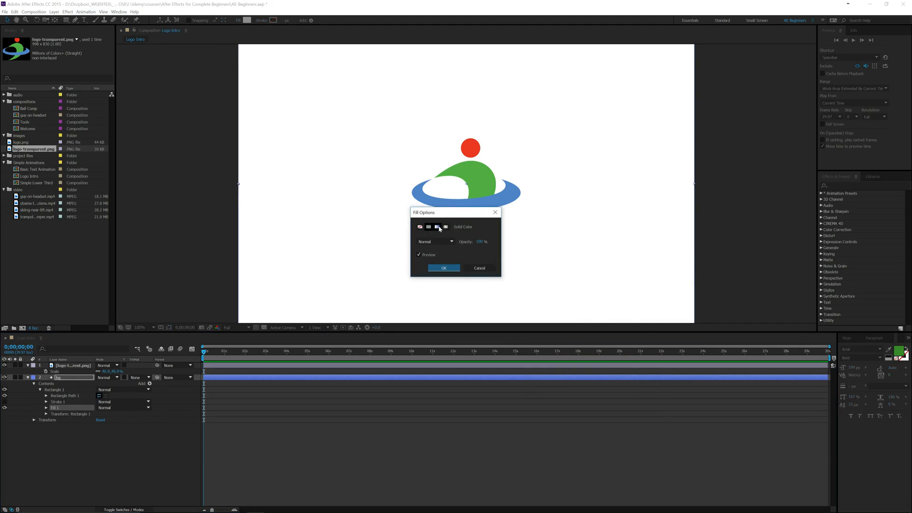
pyautogui.click(445, 227)
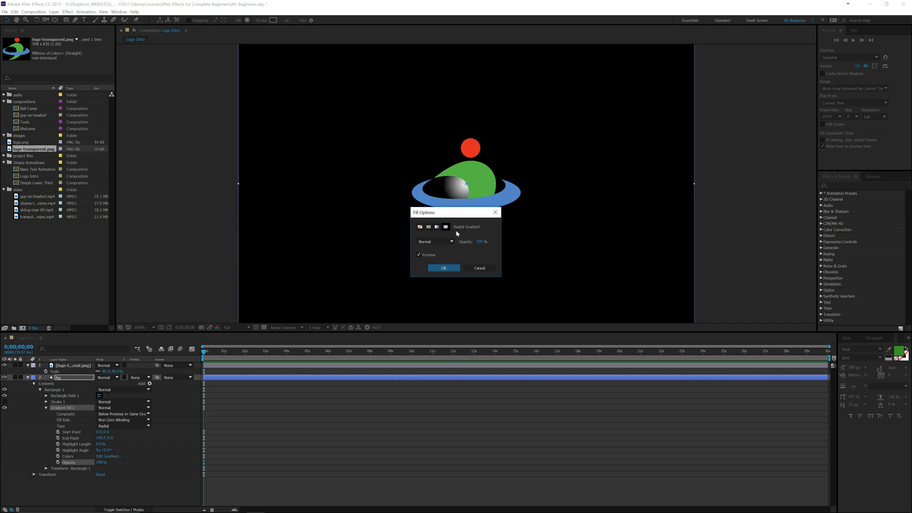
pyautogui.click(445, 268)
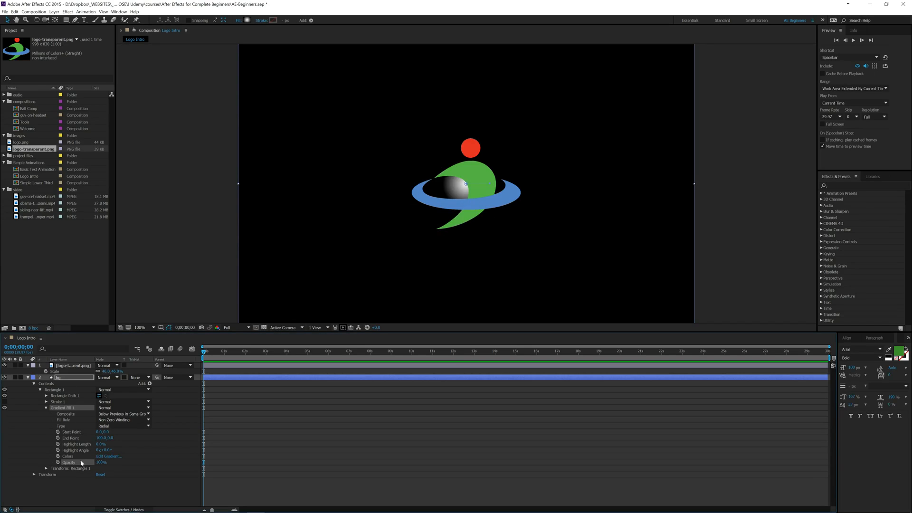
# - Edit the bg gradient's colors, moving the black stop inward to a location of about 75%
pyautogui.click(100, 456)
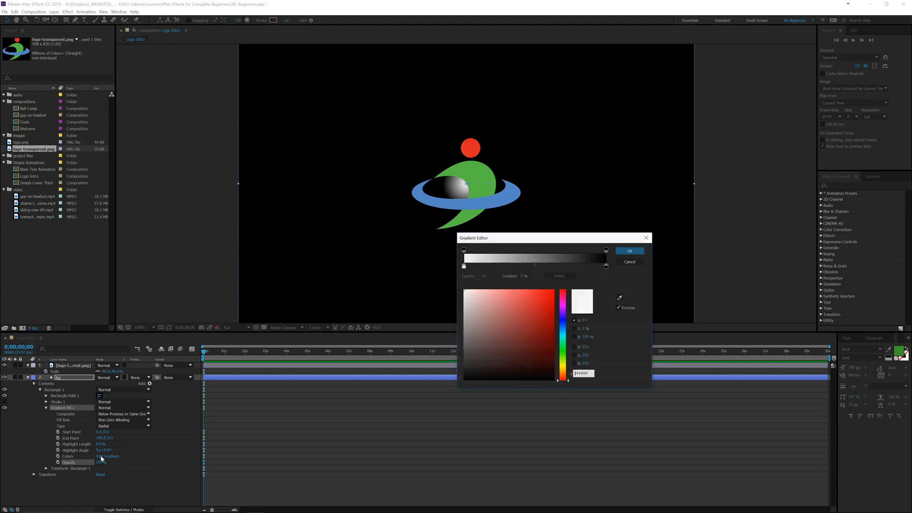
pyautogui.click(464, 266)
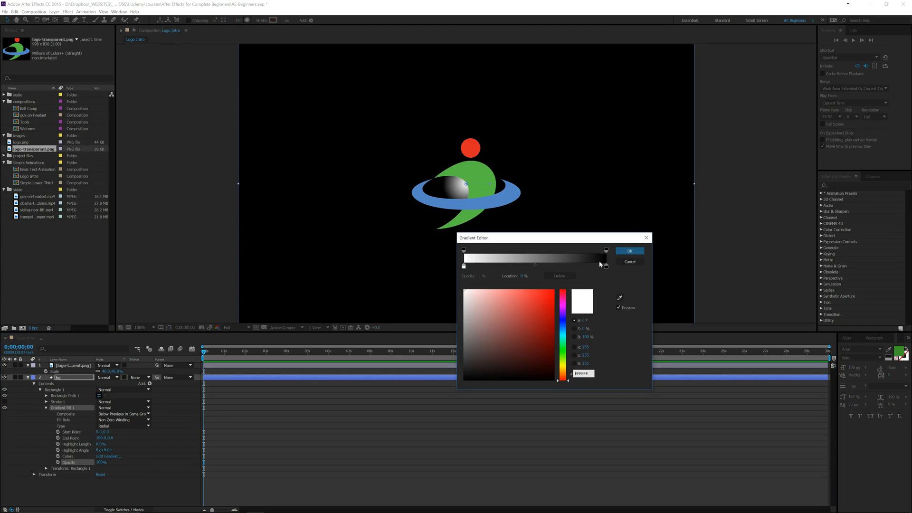
pyautogui.moveTo(607, 267); pyautogui.dragTo(573, 268)
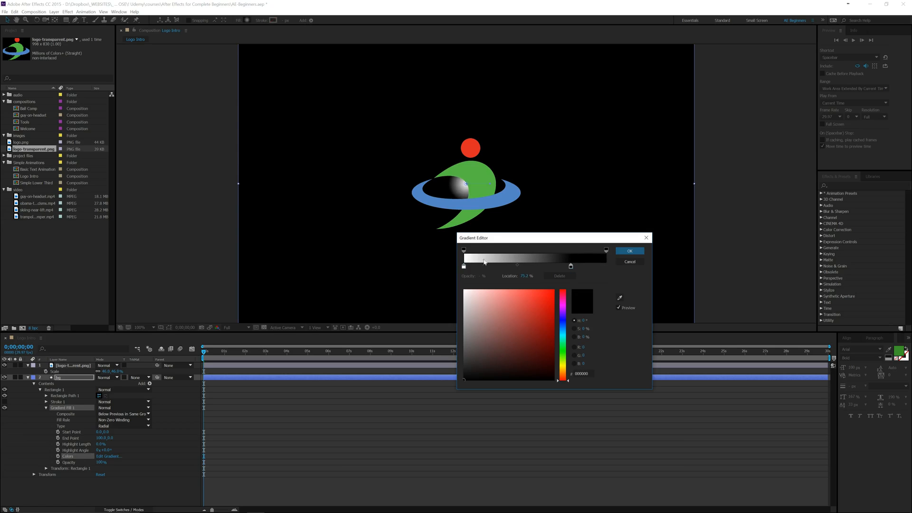
pyautogui.click(629, 251)
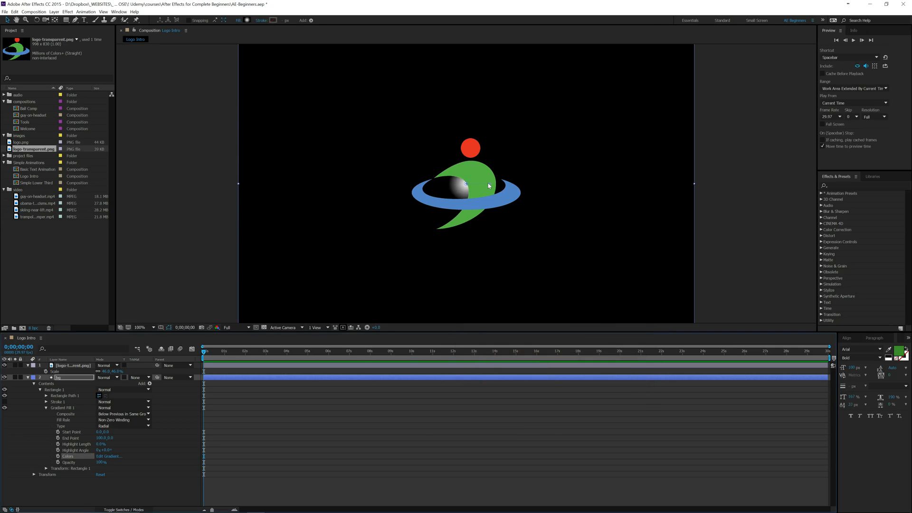
# - Extend the bg gradient's end point far outside the composition's upper-right side and lower the gradient fill's opacity to about 65%
pyautogui.moveTo(489, 185); pyautogui.dragTo(823, 96)
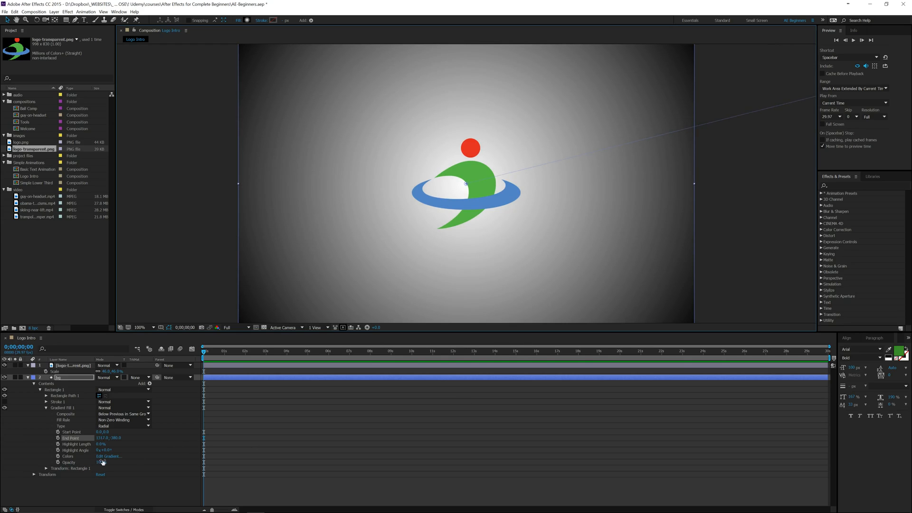
pyautogui.moveTo(100, 462)
pyautogui.mouseDown()
pyautogui.moveTo(79, 463)
pyautogui.moveTo(91, 463)
pyautogui.mouseUp()
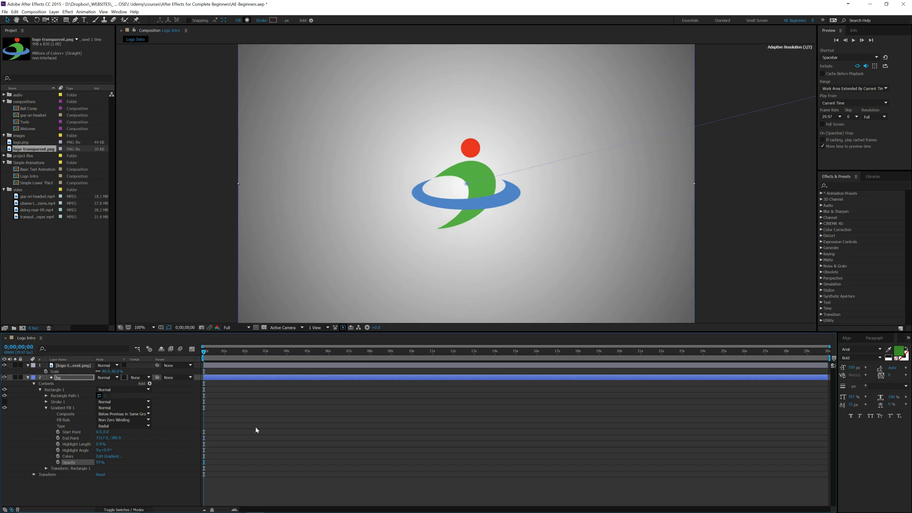
pyautogui.click(95, 484)
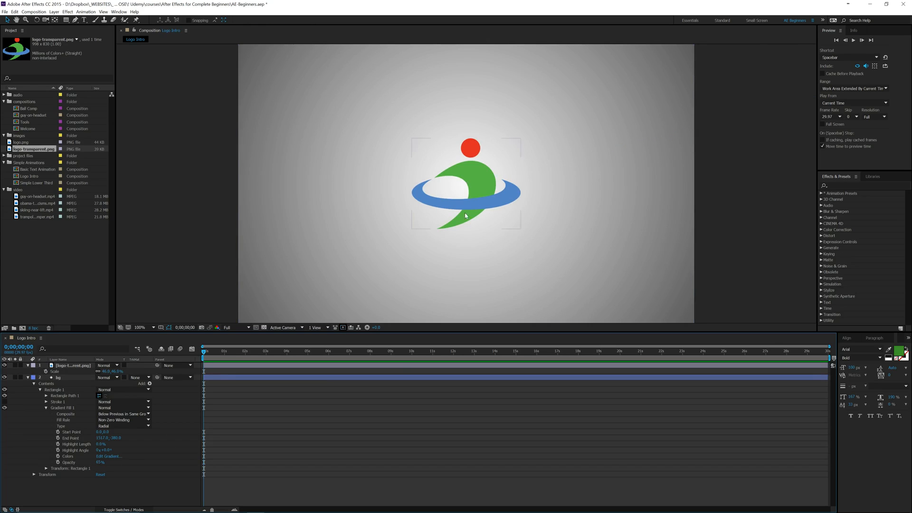
# - Shift the logo sideways and align it to the composition's horizontal center
pyautogui.click(464, 189)
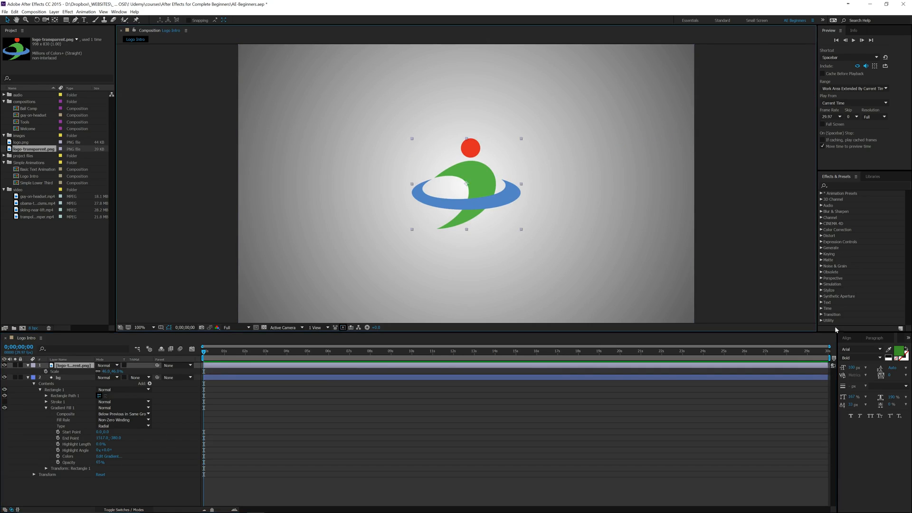
pyautogui.click(846, 338)
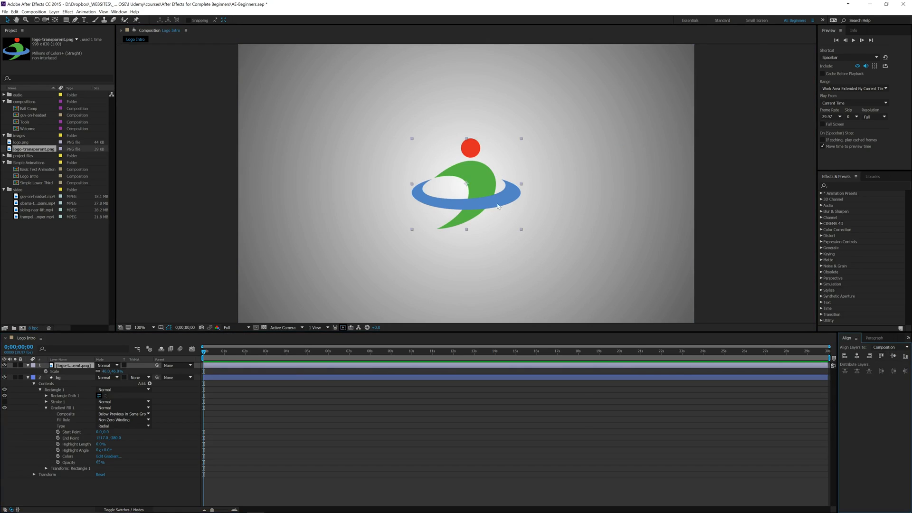
pyautogui.moveTo(497, 206); pyautogui.dragTo(476, 206)
pyautogui.click(856, 357)
# - Deselect the logo and collapse the bg layer's gradient fill and contents in the timeline
pyautogui.click(24, 395)
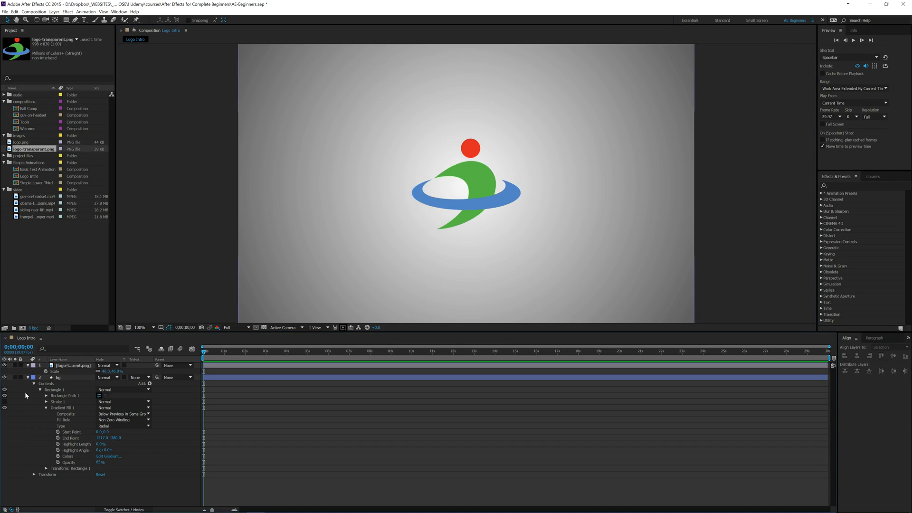
pyautogui.click(46, 408)
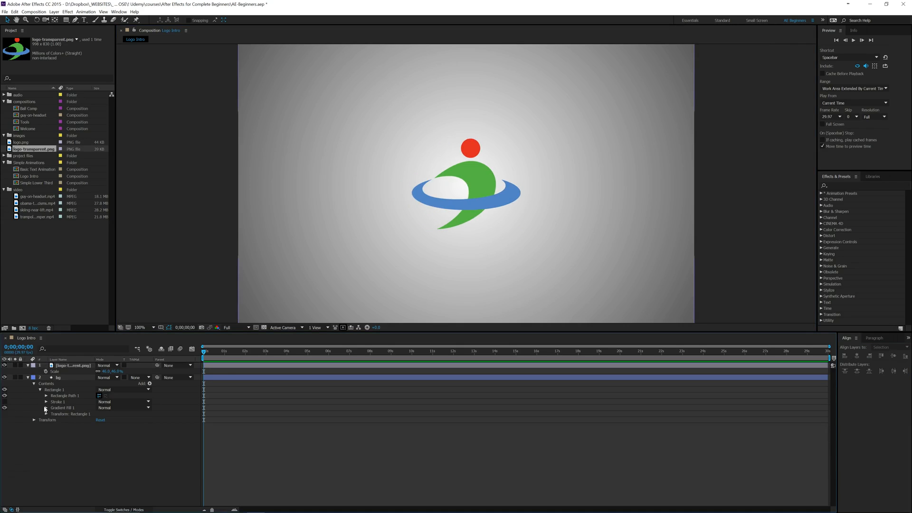
pyautogui.click(34, 383)
# - Adjust the logo layer's size over the gradient background, settling on a scale of 67%
pyautogui.click(74, 366)
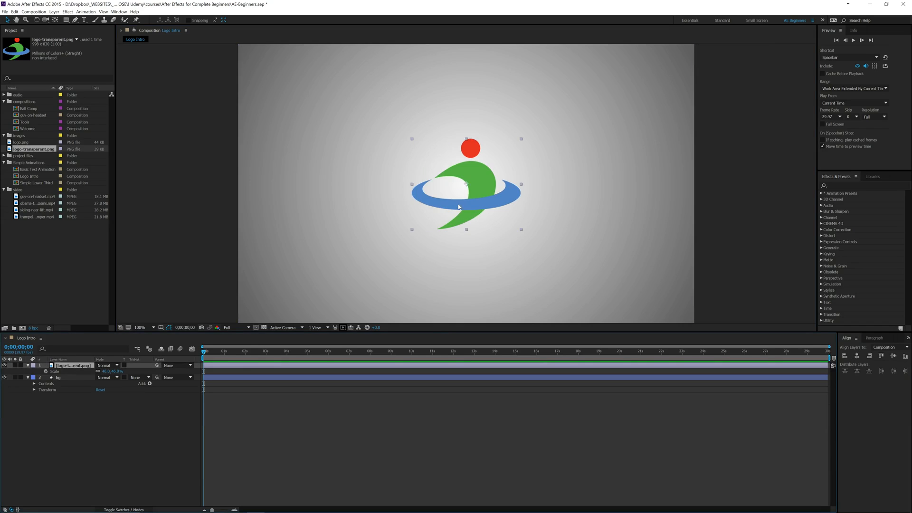
pyautogui.moveTo(105, 372); pyautogui.dragTo(119, 369)
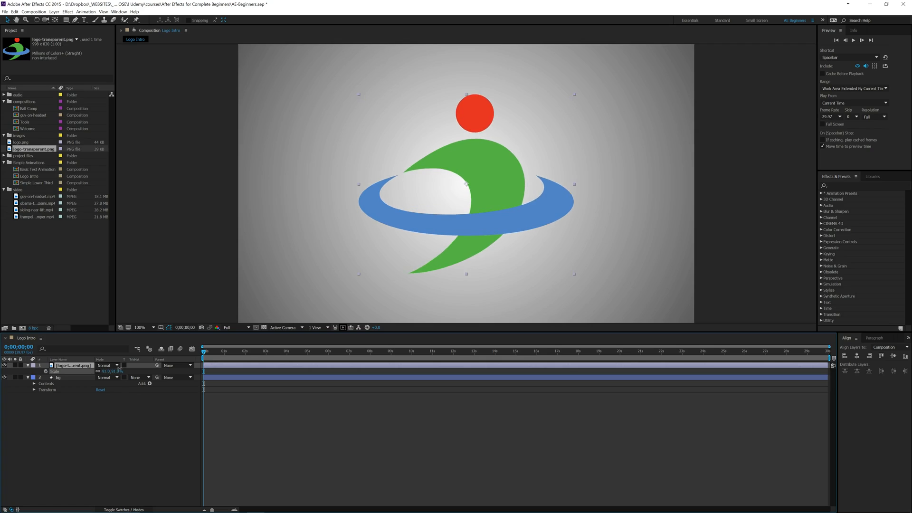
pyautogui.click(89, 432)
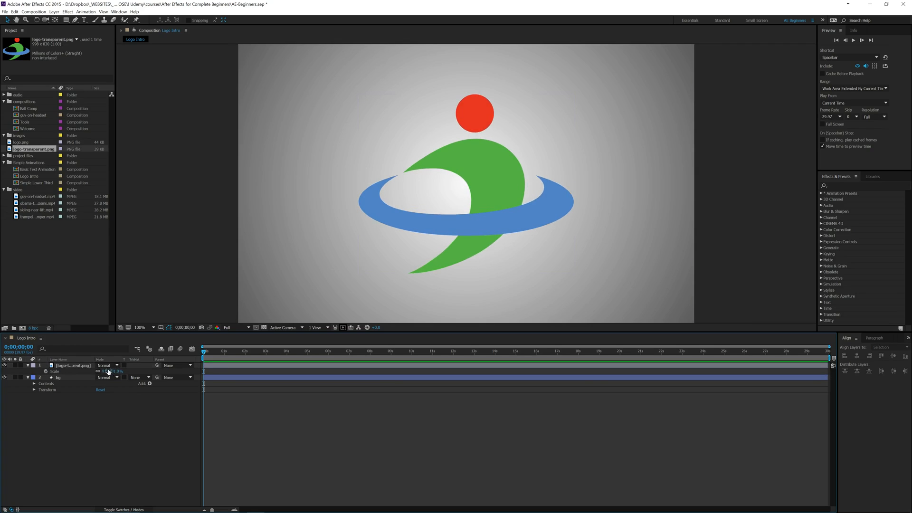
pyautogui.moveTo(102, 371); pyautogui.dragTo(95, 371)
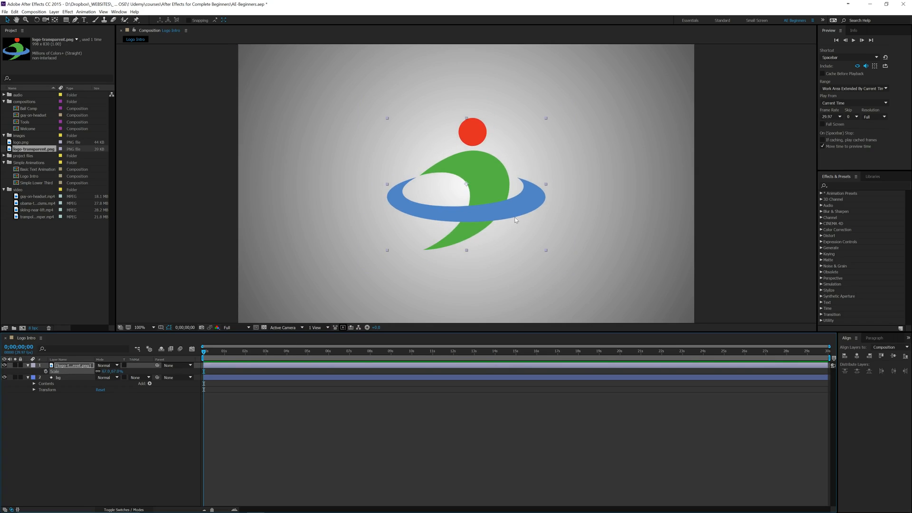
# - Animate the logo's scale from 0% at the start of the timeline up to its current size at 0;00;00;21
pyautogui.click(45, 371)
pyautogui.moveTo(203, 371); pyautogui.dragTo(215, 373)
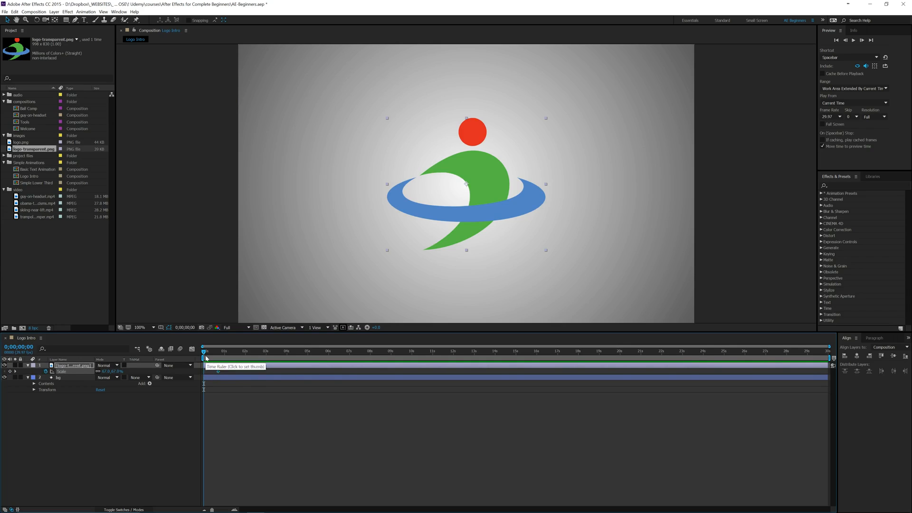
pyautogui.click(106, 371)
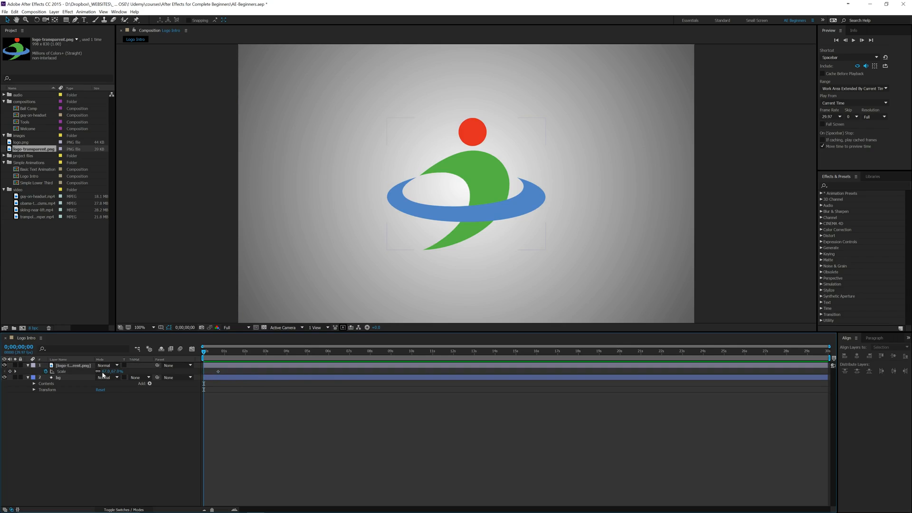
pyautogui.write('0')
pyautogui.press('Return')
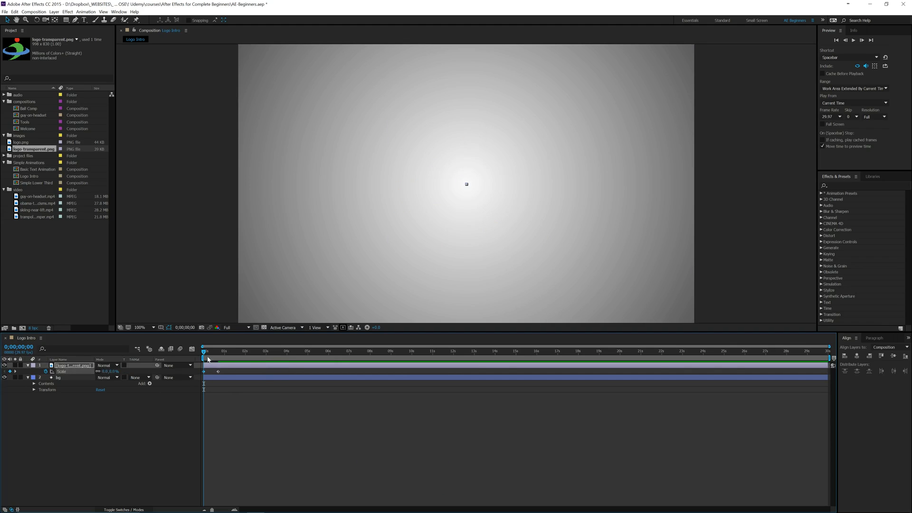
# - Add a 77% scale keyframe to the logo two frames before its final scale keyframe
pyautogui.press('k')
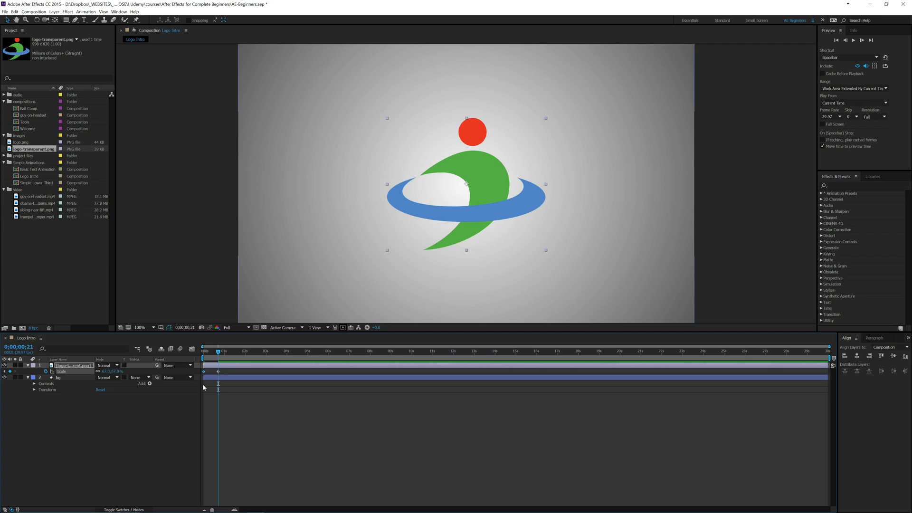
pyautogui.hotkey('ctrl', 'Left')
pyautogui.hotkey('ctrl', 'Left')
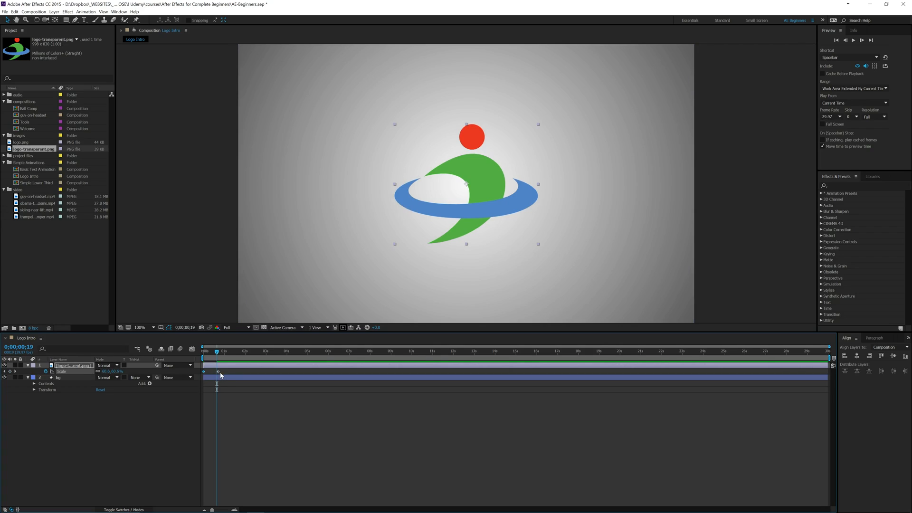
pyautogui.press('k')
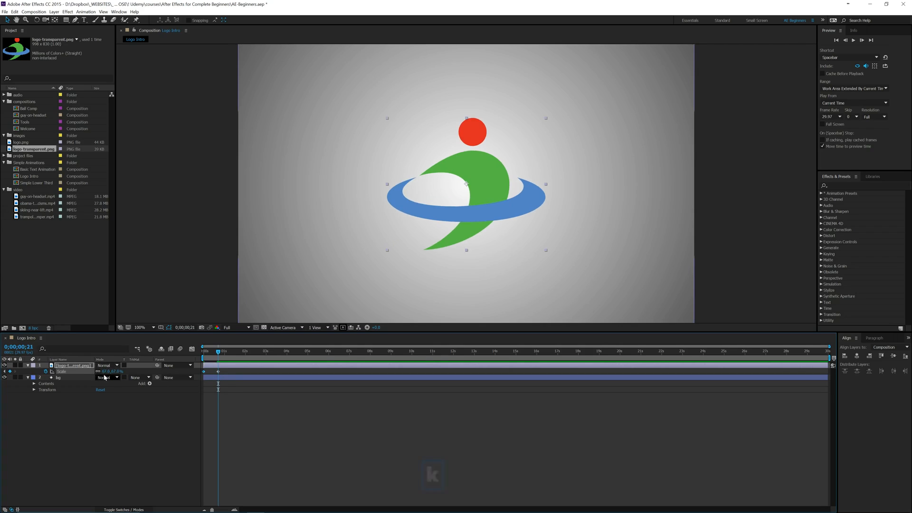
pyautogui.hotkey('ctrl', 'Left')
pyautogui.hotkey('ctrl', 'Left')
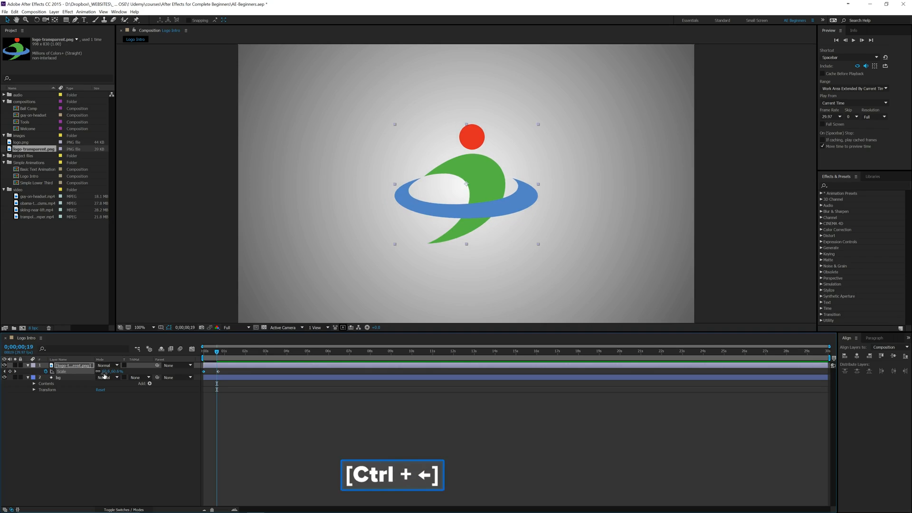
pyautogui.click(109, 371)
pyautogui.write('77')
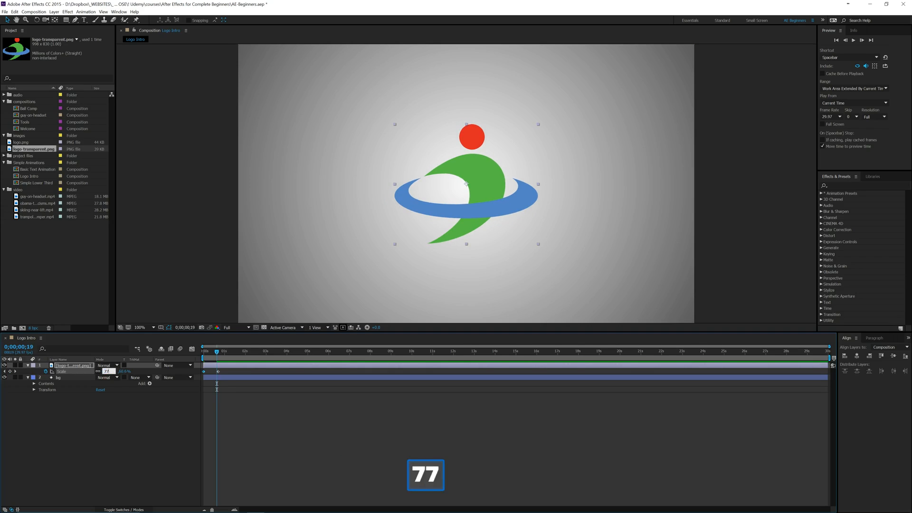
pyautogui.press('Return')
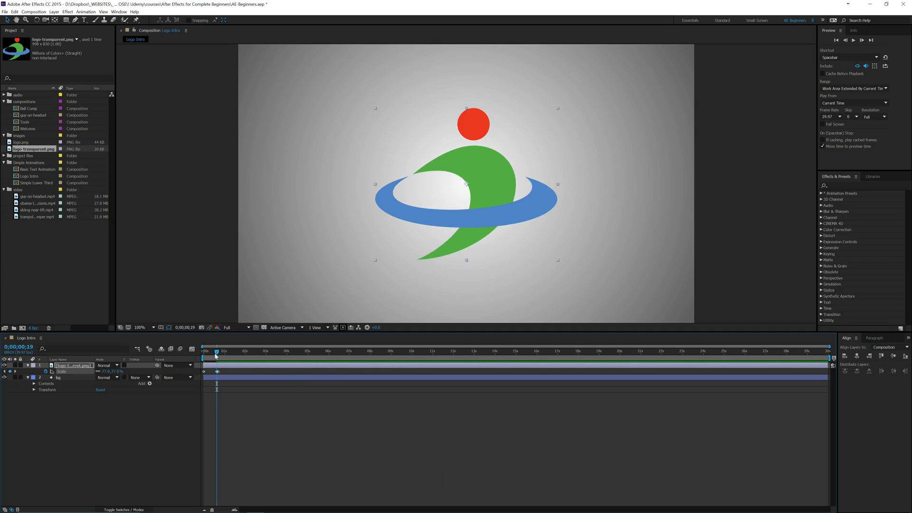
# - Apply Easy Ease to all the logo's scale keyframes, previewing the animation from the start before and after
pyautogui.moveTo(214, 354); pyautogui.dragTo(200, 363)
pyautogui.press('space')
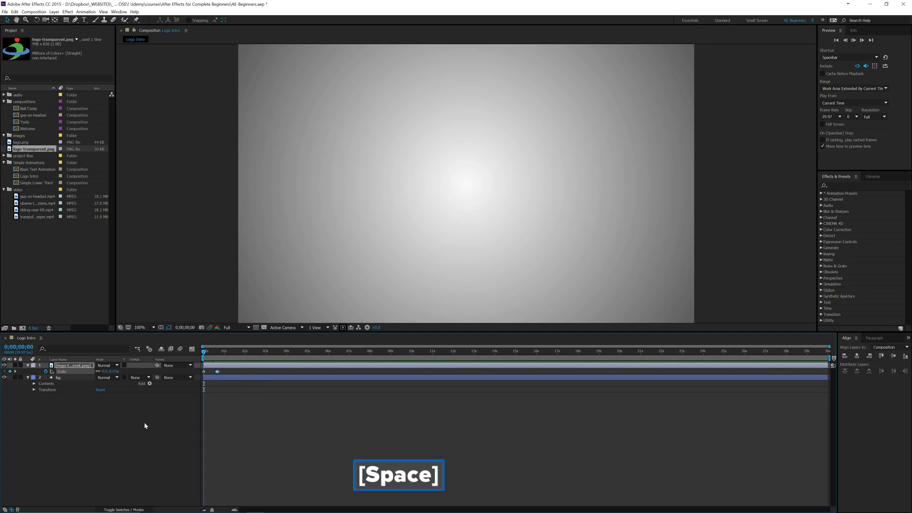
pyautogui.press('space')
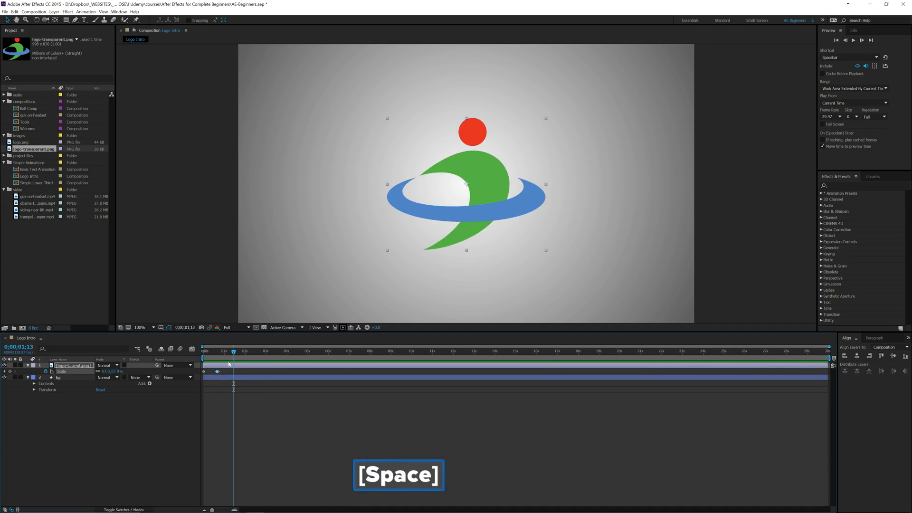
pyautogui.press('F9')
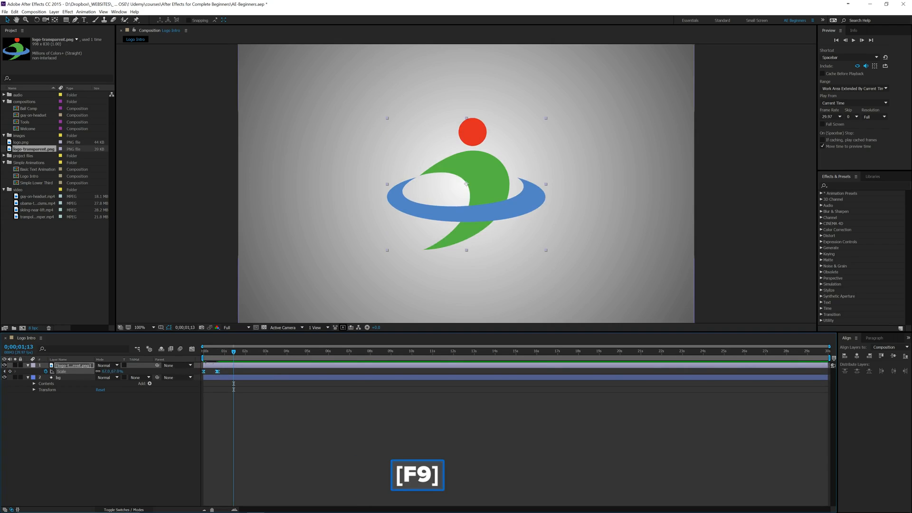
pyautogui.press('Home')
pyautogui.press('space')
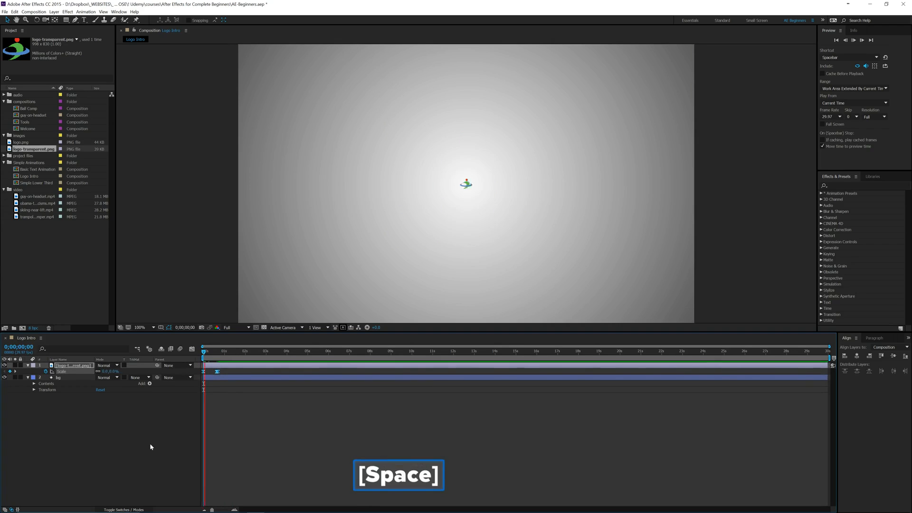
pyautogui.press('space')
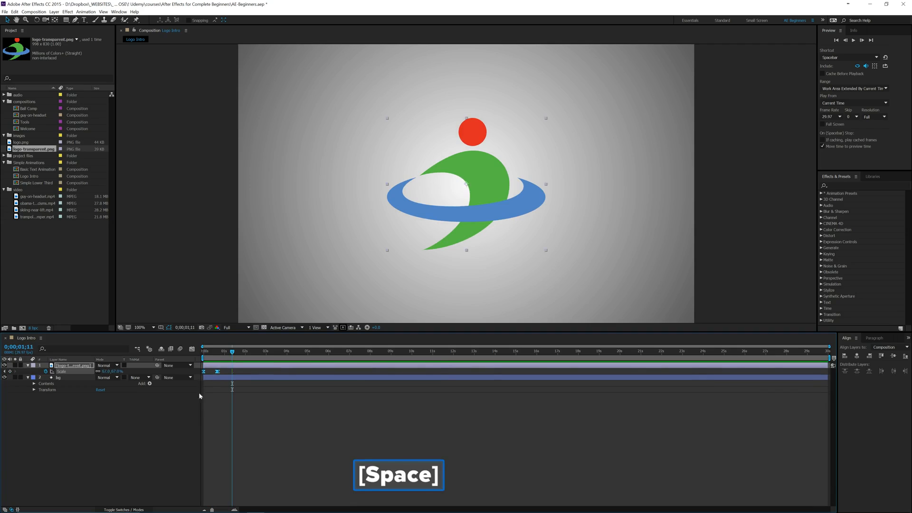
# - Replay the eased logo scale animation from the start of the timeline
pyautogui.click(223, 371)
pyautogui.click(220, 373)
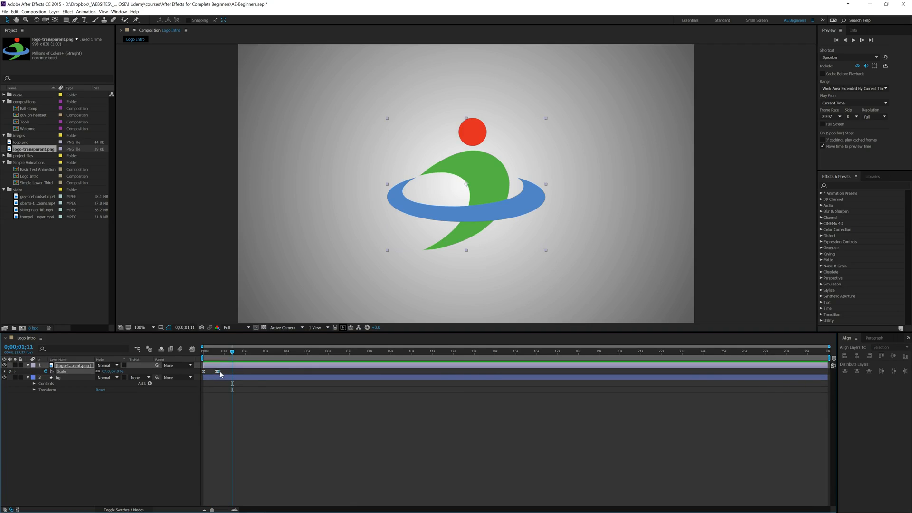
pyautogui.moveTo(232, 355); pyautogui.dragTo(203, 355)
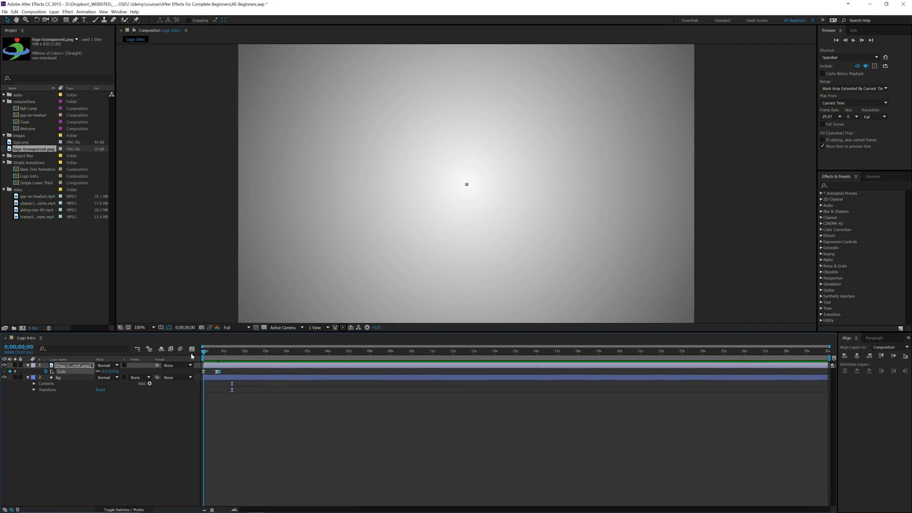
pyautogui.press('space')
pyautogui.press('space')
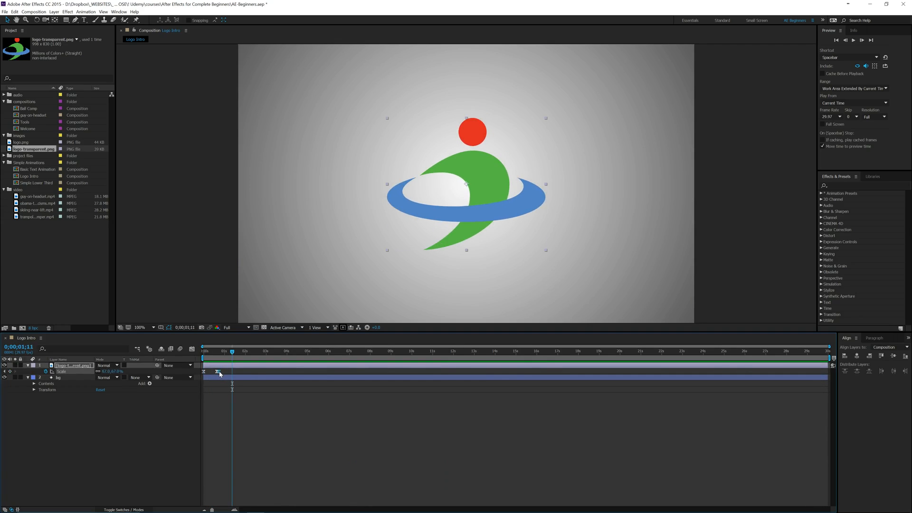
# - Show the logo's scale keyframes in the Graph Editor, magnified around the start of the speed curve
pyautogui.moveTo(225, 372); pyautogui.dragTo(187, 369)
pyautogui.click(192, 349)
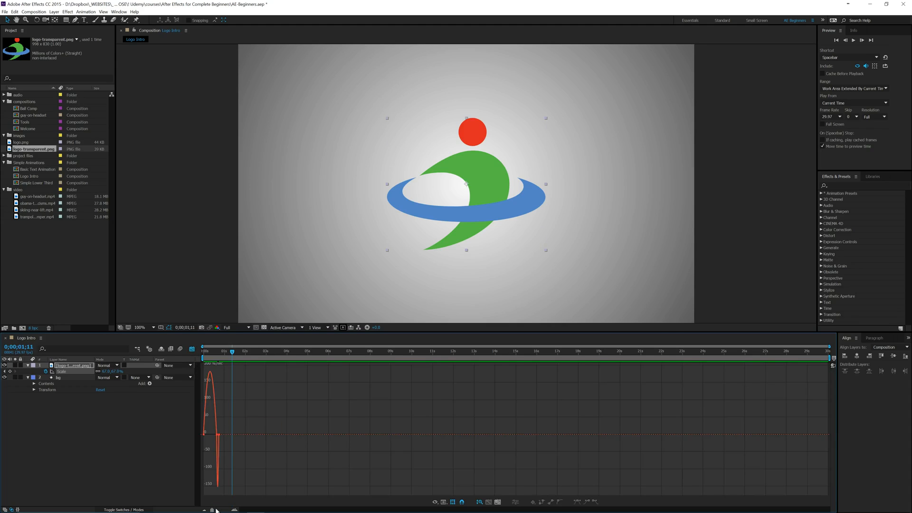
pyautogui.press('z')
pyautogui.click(216, 435)
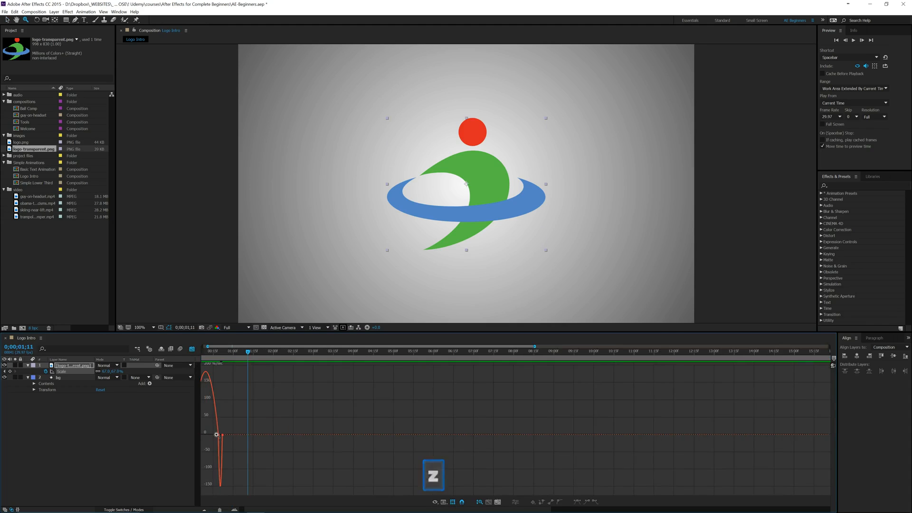
pyautogui.click(217, 435)
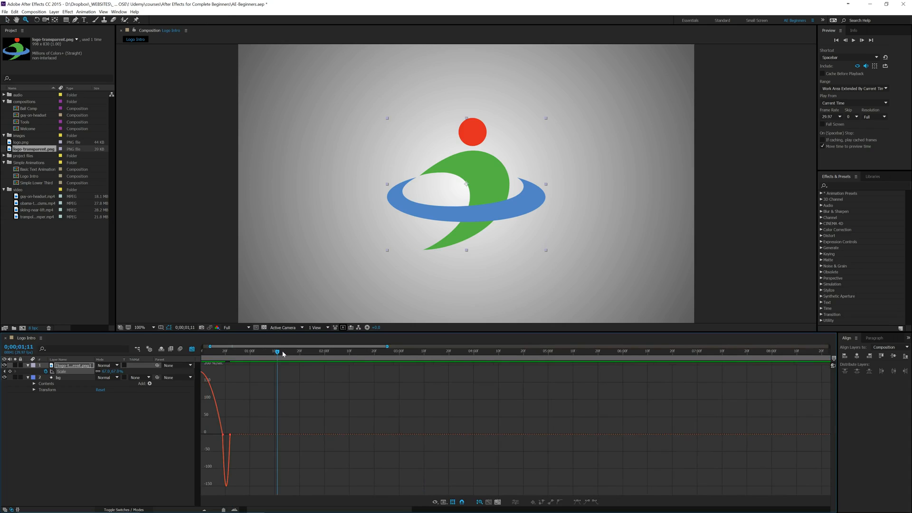
pyautogui.moveTo(272, 348); pyautogui.dragTo(226, 348)
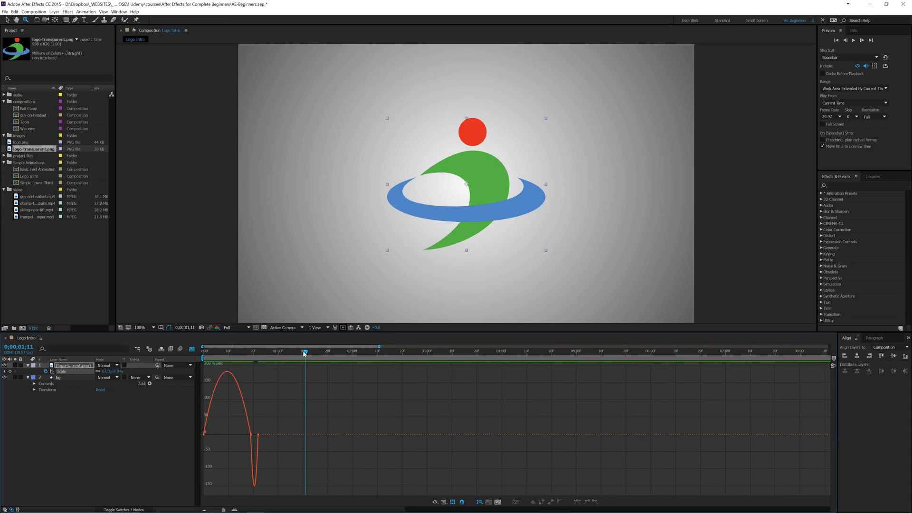
pyautogui.press('Home')
pyautogui.press('v')
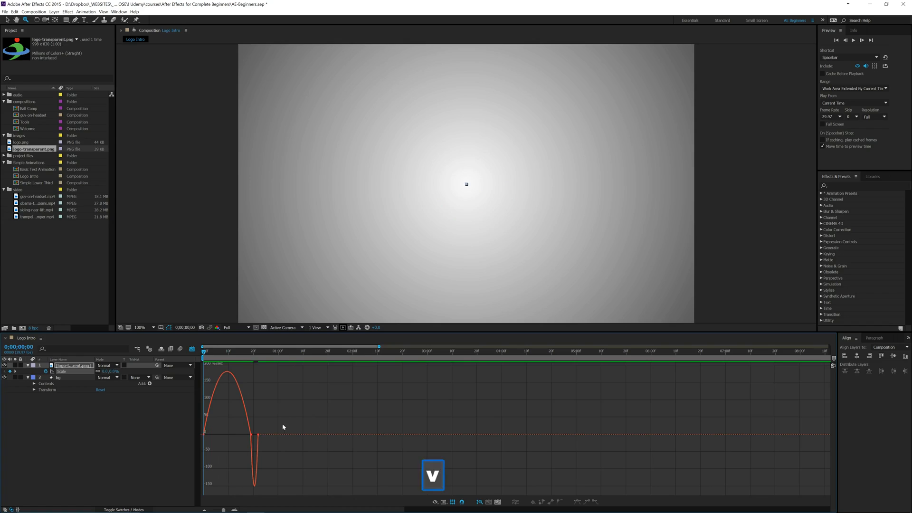
# - Select all scale keyframes on the speed graph, adjust the middle keyframe's ease handle, and preview the motion
pyautogui.moveTo(276, 420); pyautogui.dragTo(189, 442)
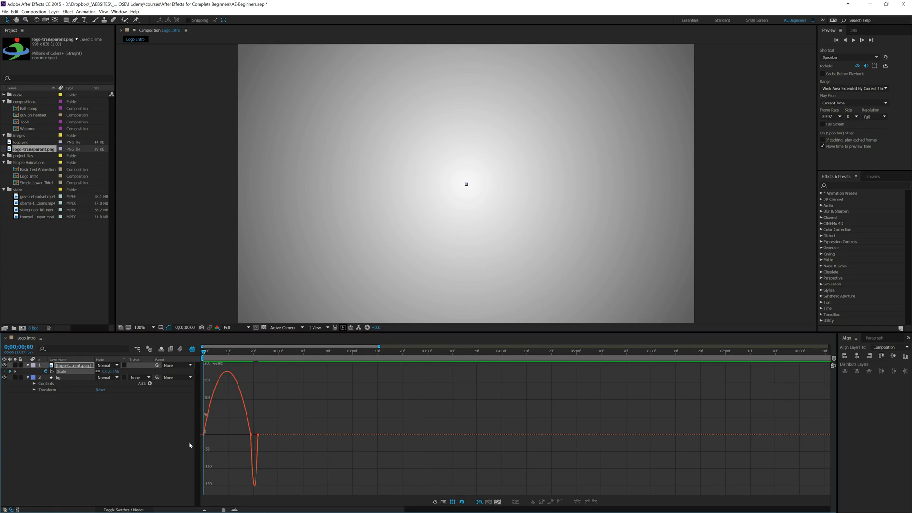
pyautogui.moveTo(275, 421); pyautogui.dragTo(190, 441)
pyautogui.moveTo(243, 437); pyautogui.dragTo(239, 436)
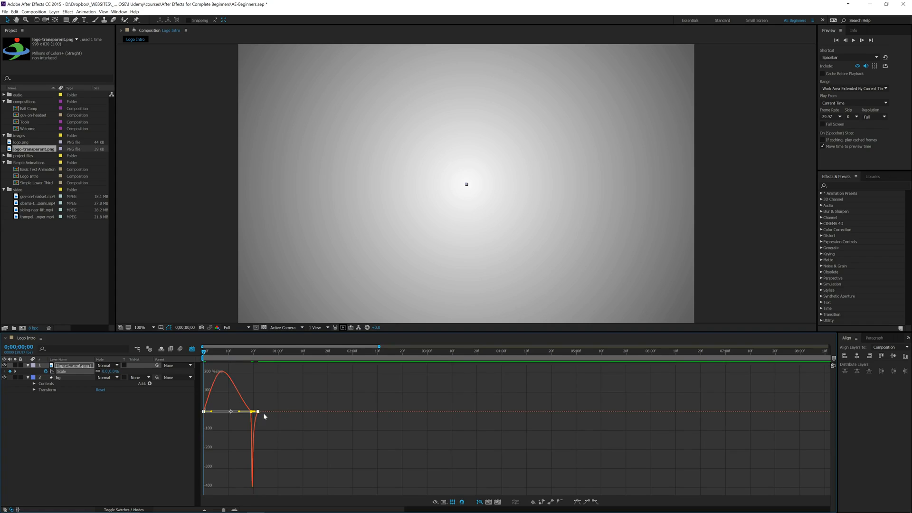
pyautogui.press('space')
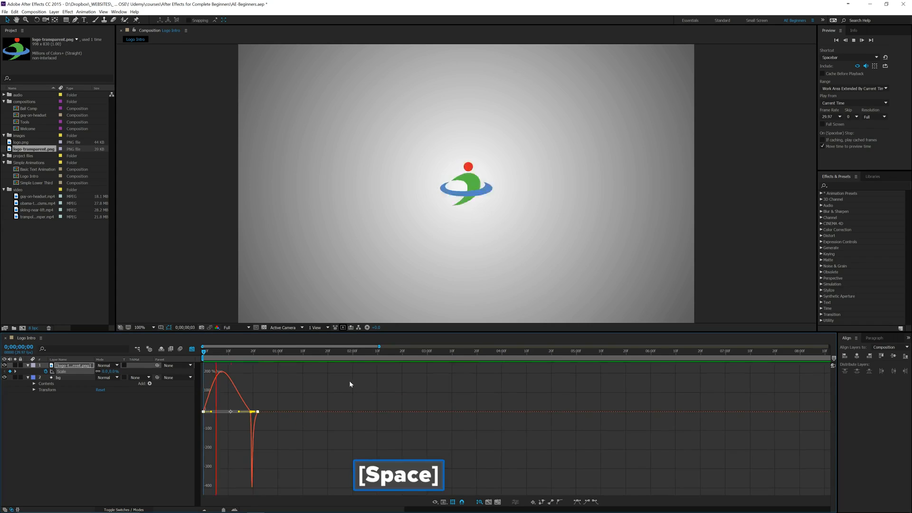
pyautogui.press('space')
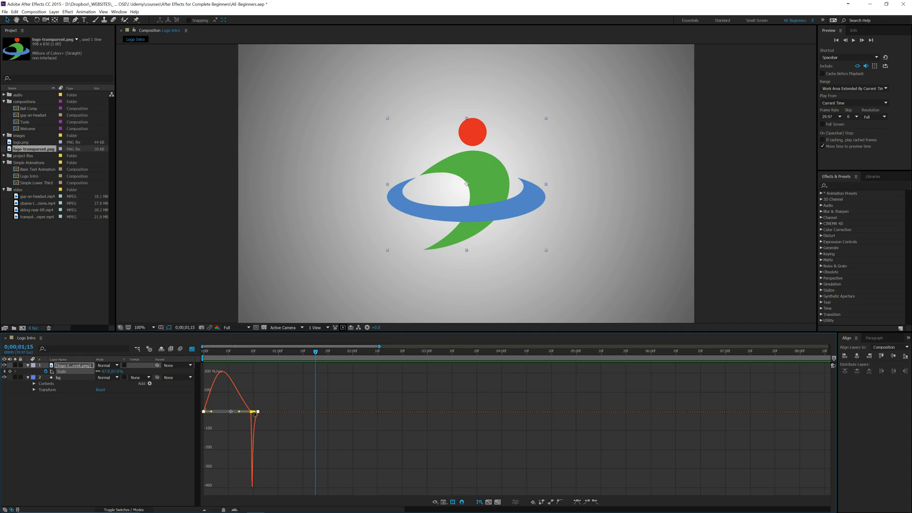
# - Try lowering the last scale keyframes' speed handles below zero on the graph, and preview the animation from the start
pyautogui.moveTo(256, 413); pyautogui.dragTo(259, 421)
pyautogui.moveTo(315, 354); pyautogui.dragTo(205, 354)
pyautogui.press('space')
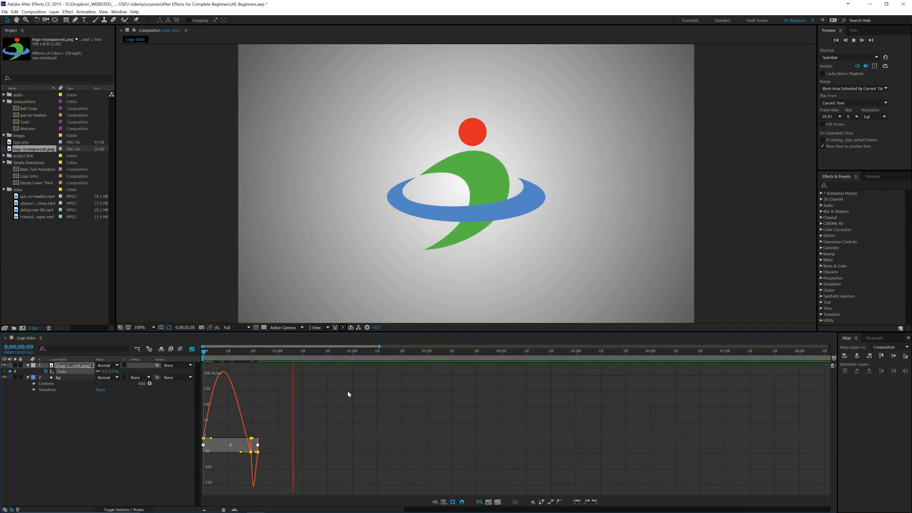
pyautogui.press('space')
# - Level the middle scale keyframe's speed at zero, lengthen its incoming ease handle toward the start, and preview the animation
pyautogui.click(268, 433)
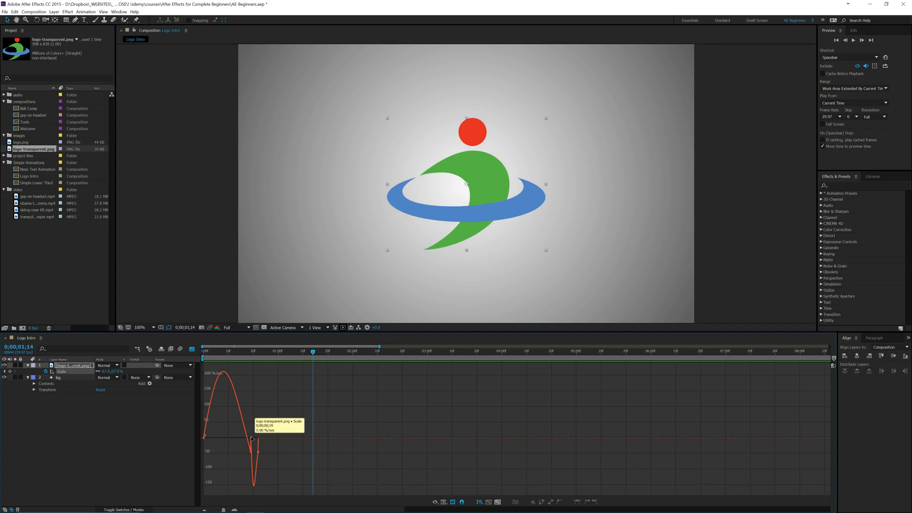
pyautogui.click(252, 438)
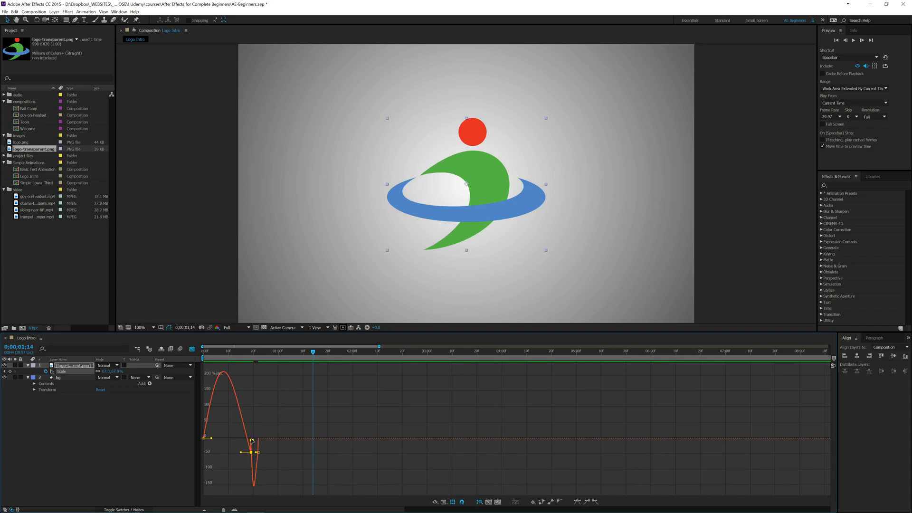
pyautogui.moveTo(252, 441); pyautogui.dragTo(233, 445)
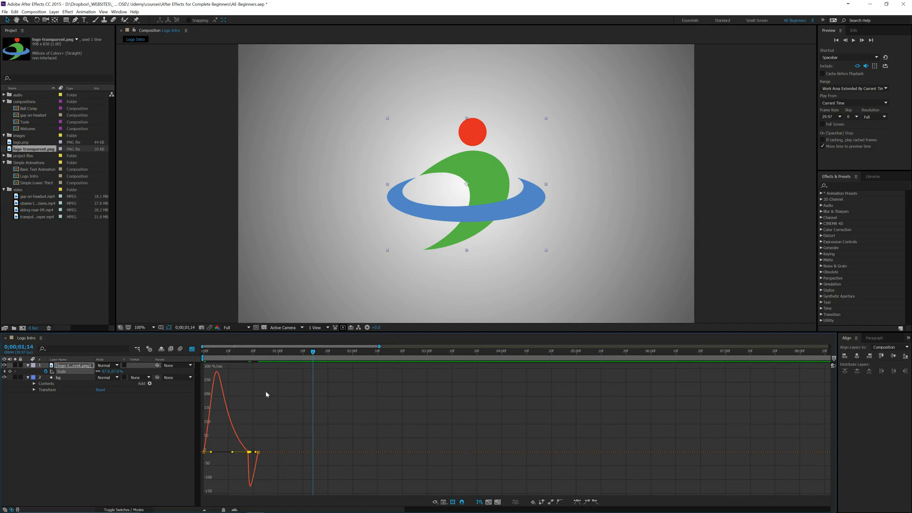
pyautogui.moveTo(314, 354); pyautogui.dragTo(194, 367)
pyautogui.press('space')
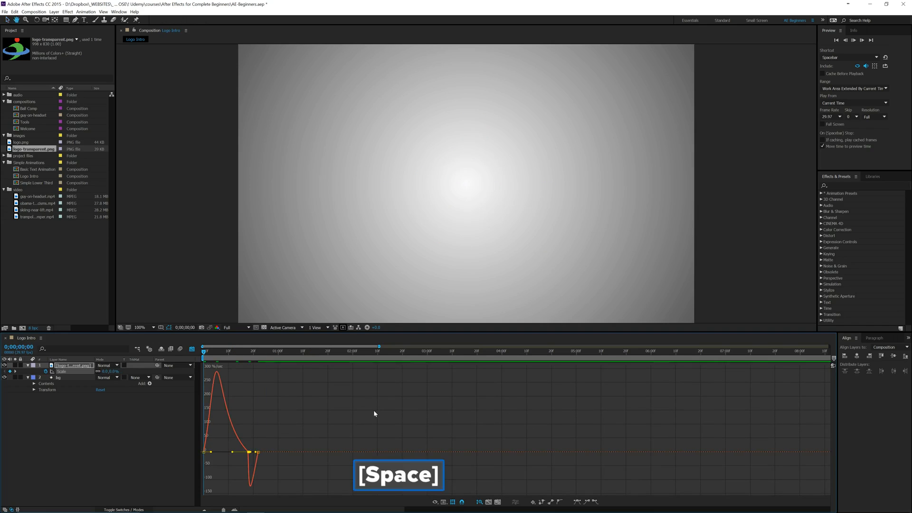
pyautogui.press('space')
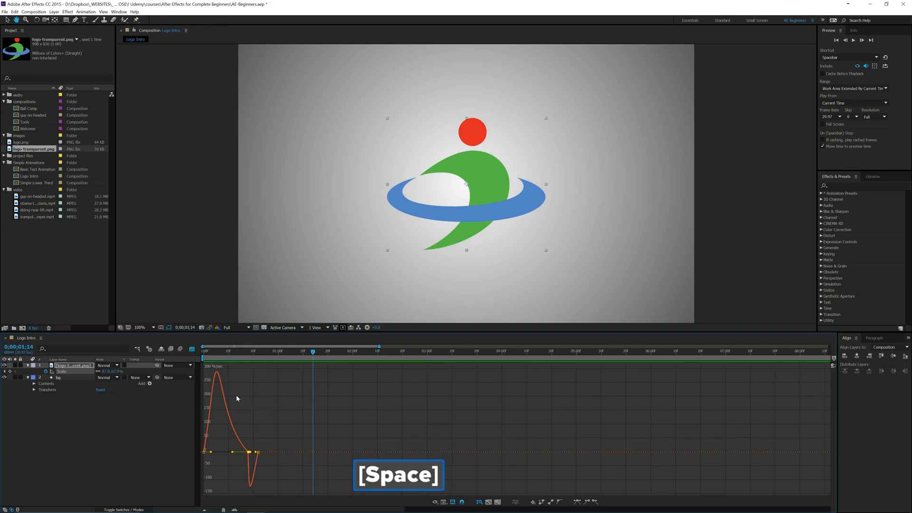
# - Deselect the logo layer and replay the adjusted scale animation from the start
pyautogui.click(223, 435)
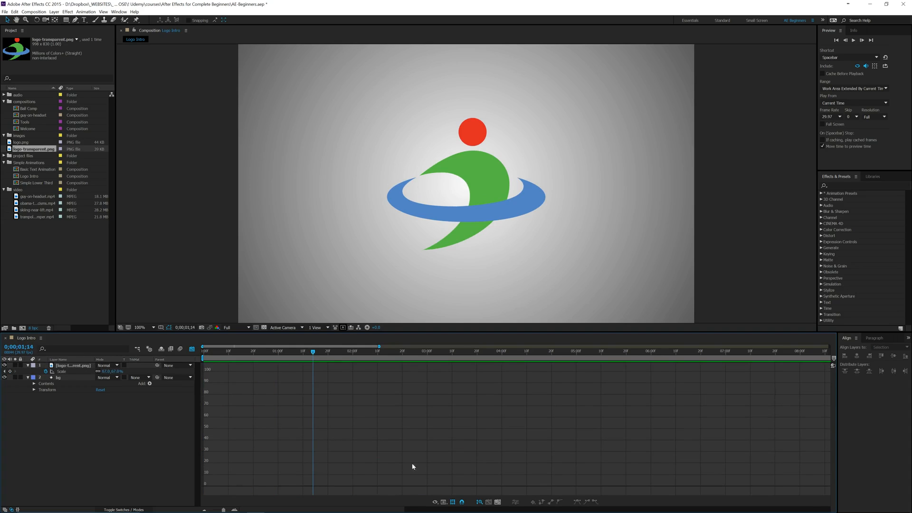
pyautogui.moveTo(312, 353); pyautogui.dragTo(203, 355)
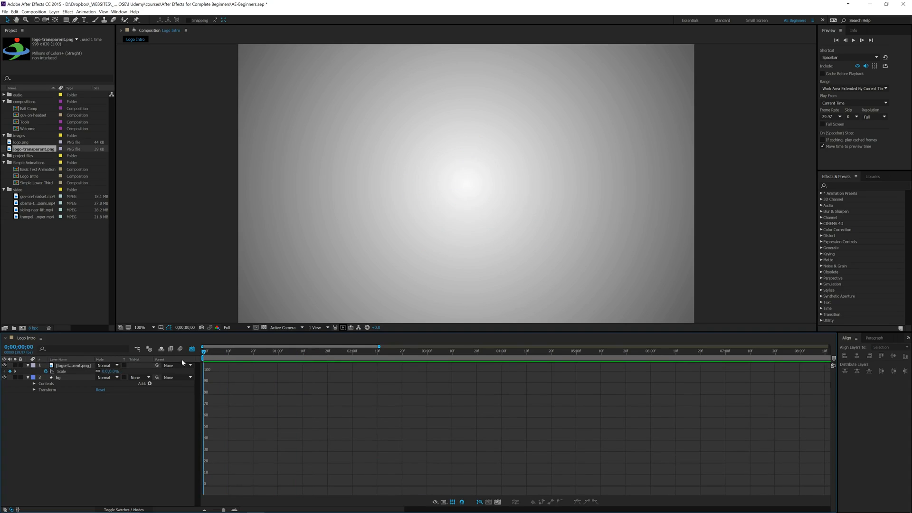
pyautogui.press('space')
pyautogui.press('space')
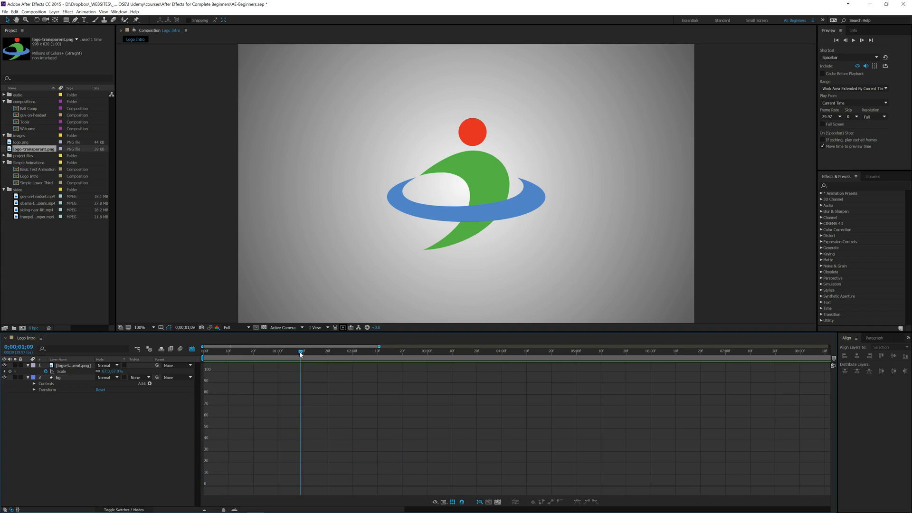
# - Return to the start of the timeline, leave the Graph Editor, and delete the logo's last two scale keyframes
pyautogui.moveTo(300, 354); pyautogui.dragTo(203, 354)
pyautogui.click(74, 366)
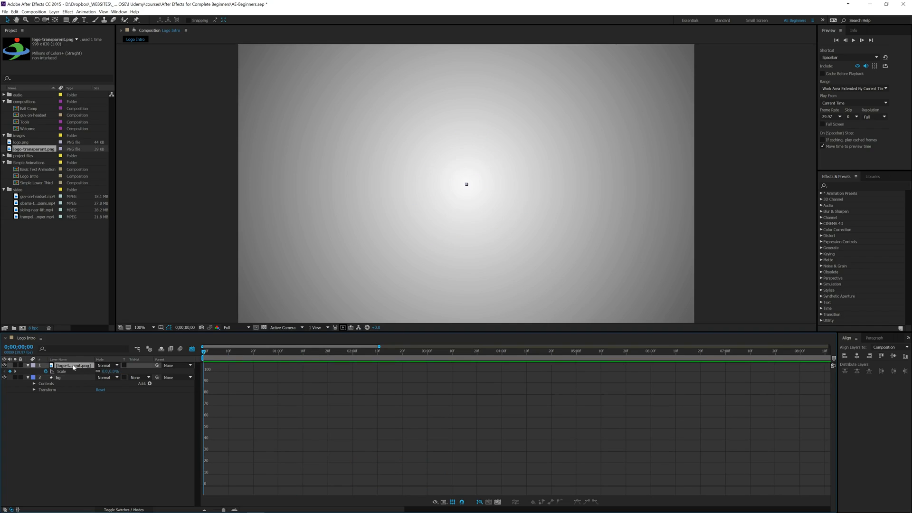
pyautogui.click(192, 349)
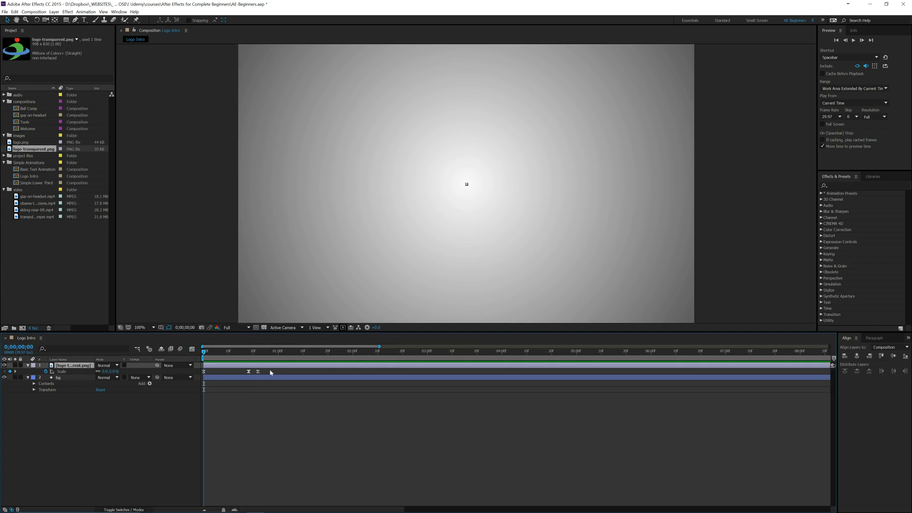
pyautogui.press('Delete')
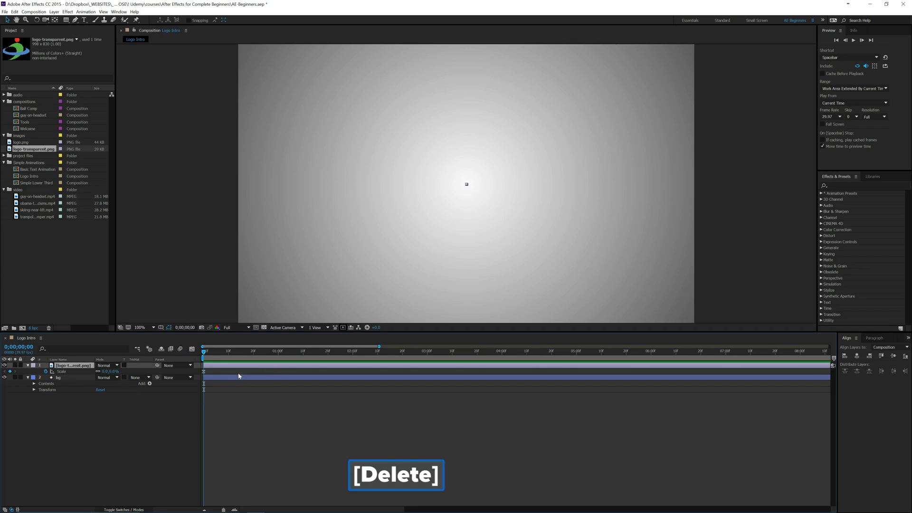
# - Add a logo scale keyframe of 77% at frame 8 and preview the animation from the start
pyautogui.moveTo(204, 355); pyautogui.dragTo(225, 355)
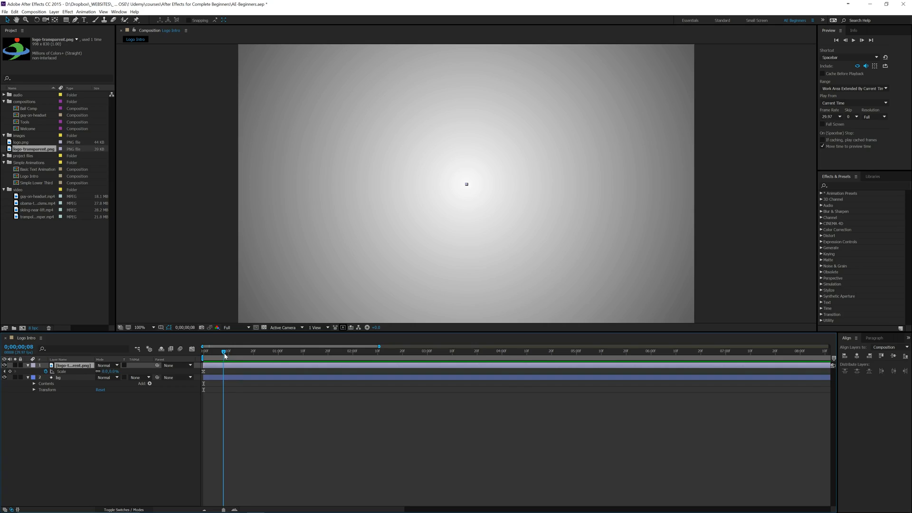
pyautogui.moveTo(105, 371); pyautogui.dragTo(133, 372)
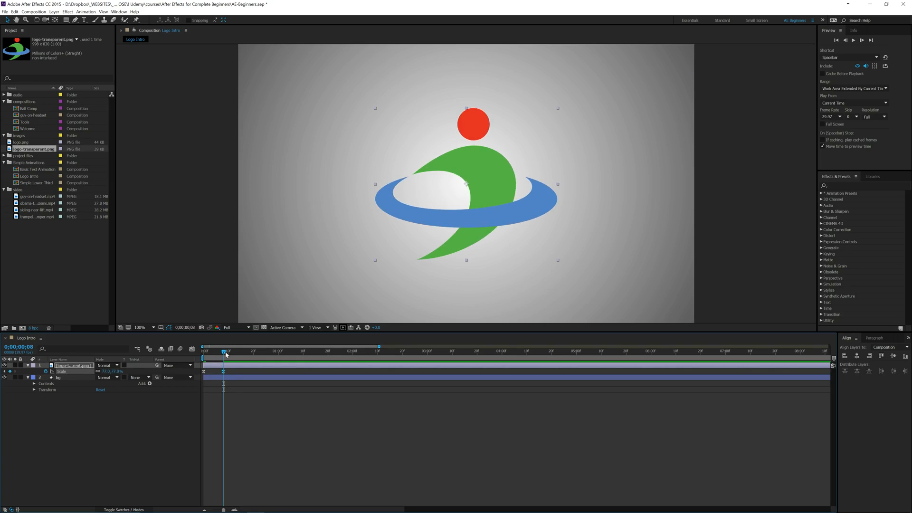
pyautogui.moveTo(226, 353); pyautogui.dragTo(190, 355)
pyautogui.press('space')
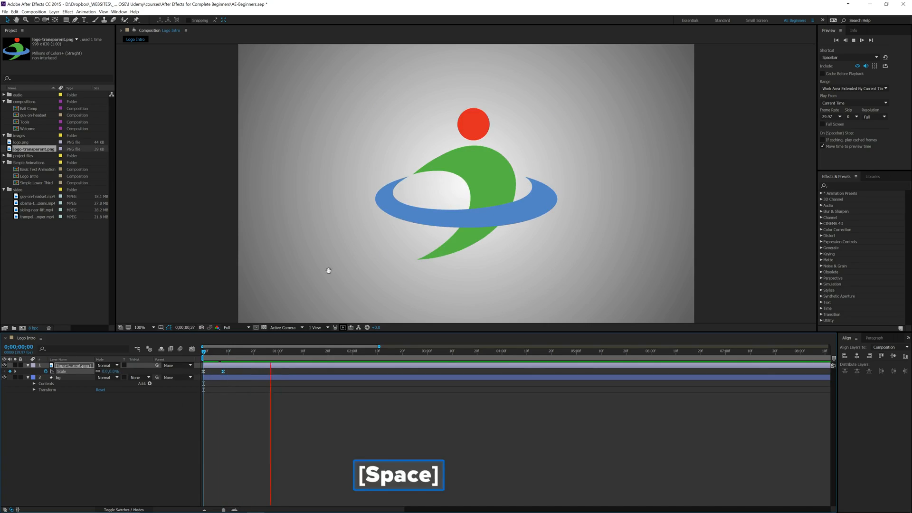
pyautogui.press('space')
# - Move the 77% scale keyframe earlier to frame 6 and preview the faster scale-up from the start
pyautogui.click(222, 374)
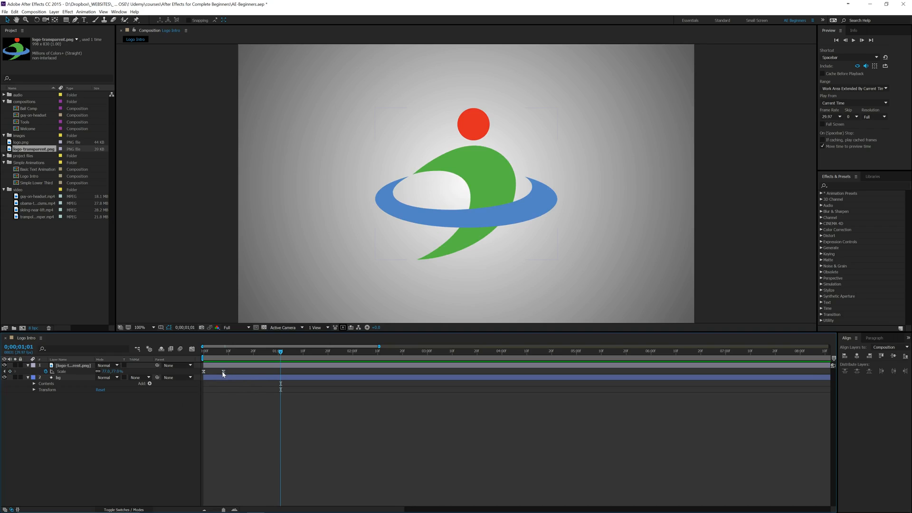
pyautogui.click(221, 373)
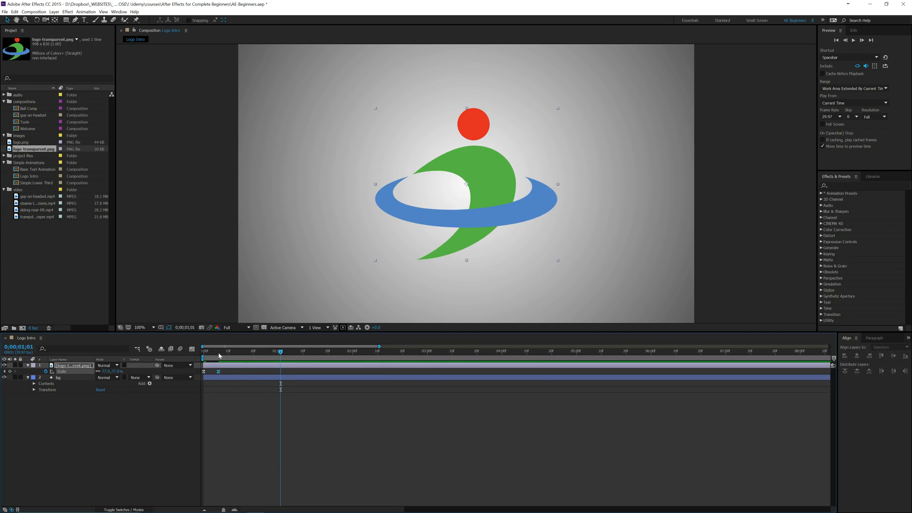
pyautogui.moveTo(211, 353); pyautogui.dragTo(201, 354)
pyautogui.press('space')
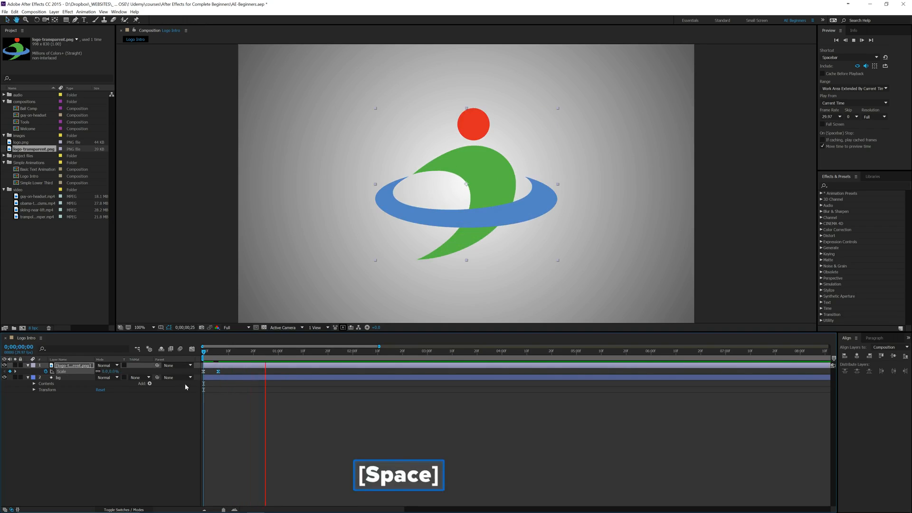
pyautogui.press('space')
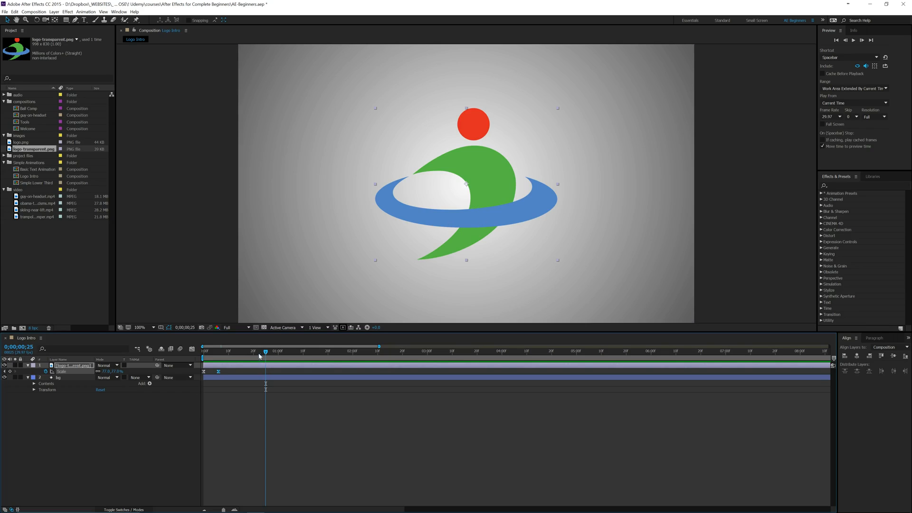
# - Enable motion blur for the logo layer and the composition, and replay the scale-up several times from the start
pyautogui.moveTo(259, 355); pyautogui.dragTo(202, 356)
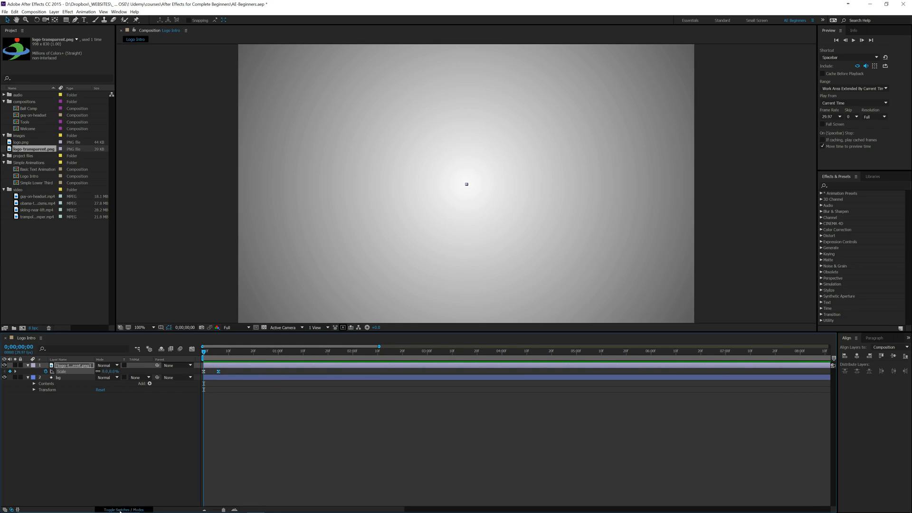
pyautogui.click(121, 507)
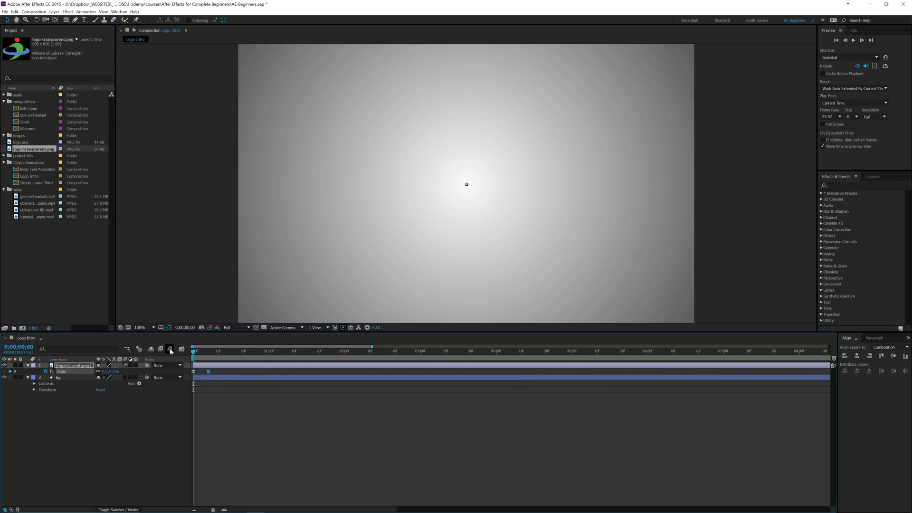
pyautogui.press('space')
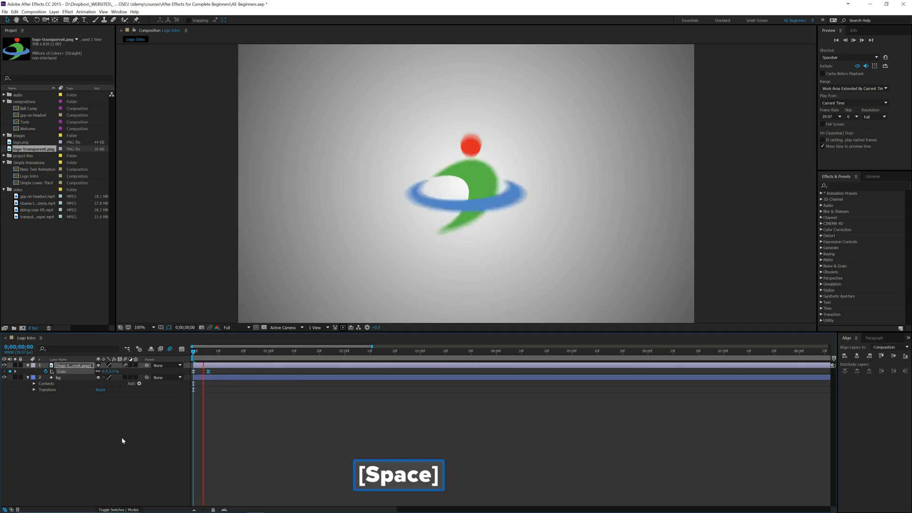
pyautogui.press('space')
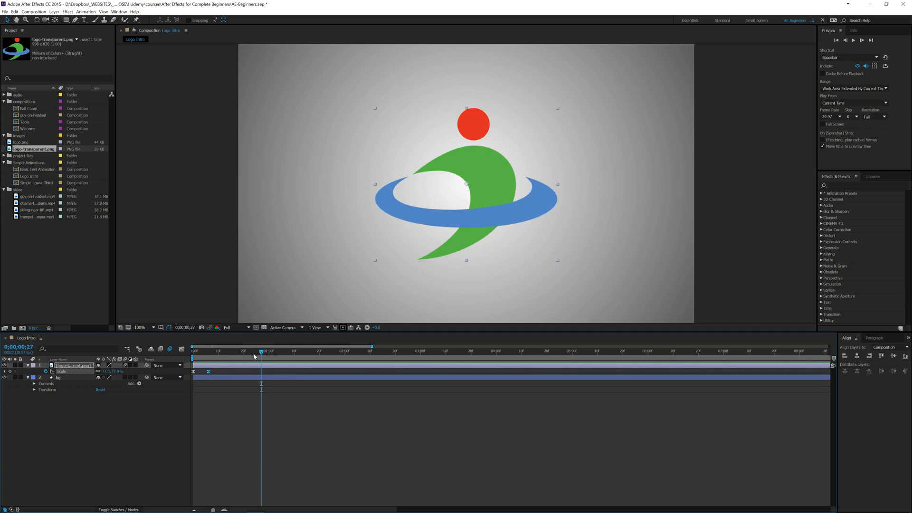
pyautogui.moveTo(261, 355); pyautogui.dragTo(183, 354)
pyautogui.press('space')
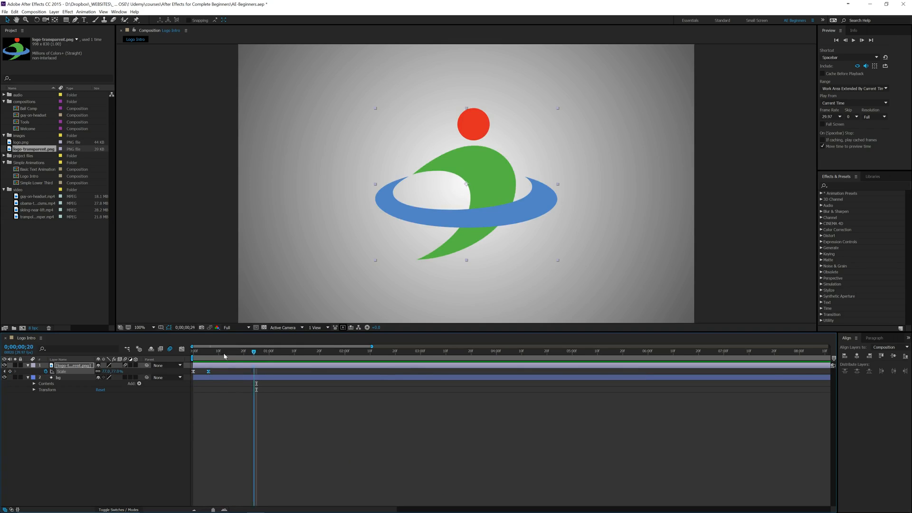
pyautogui.moveTo(255, 355); pyautogui.dragTo(194, 357)
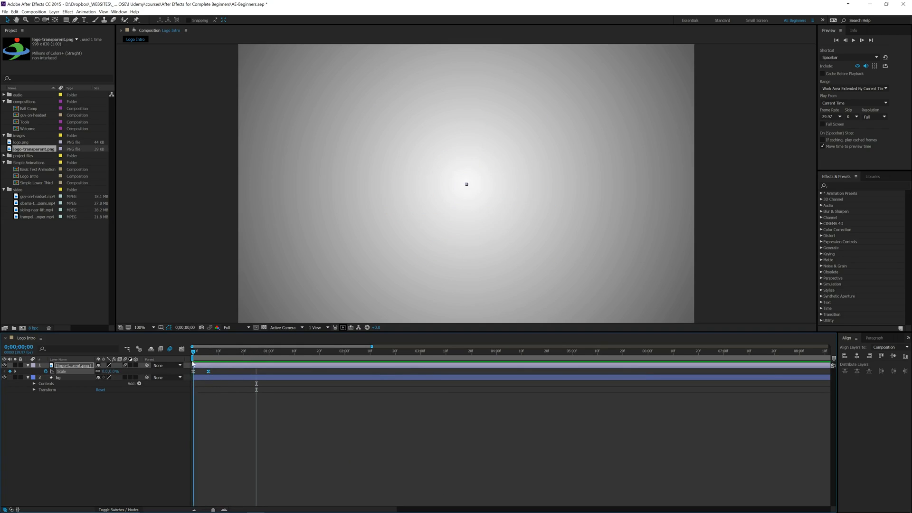
pyautogui.press('space')
pyautogui.press('space')
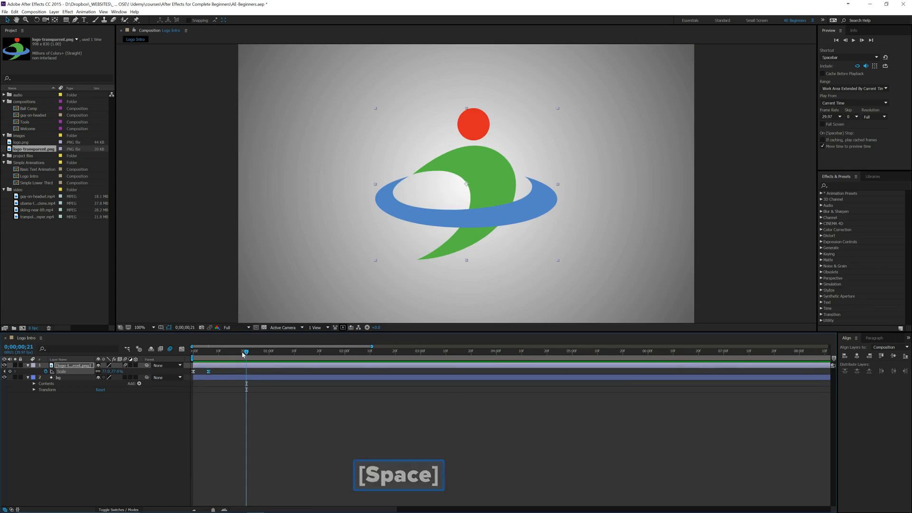
# - Add a logo scale keyframe of 66% at frame 8 and preview the overshoot from the start
pyautogui.moveTo(241, 353); pyautogui.dragTo(214, 357)
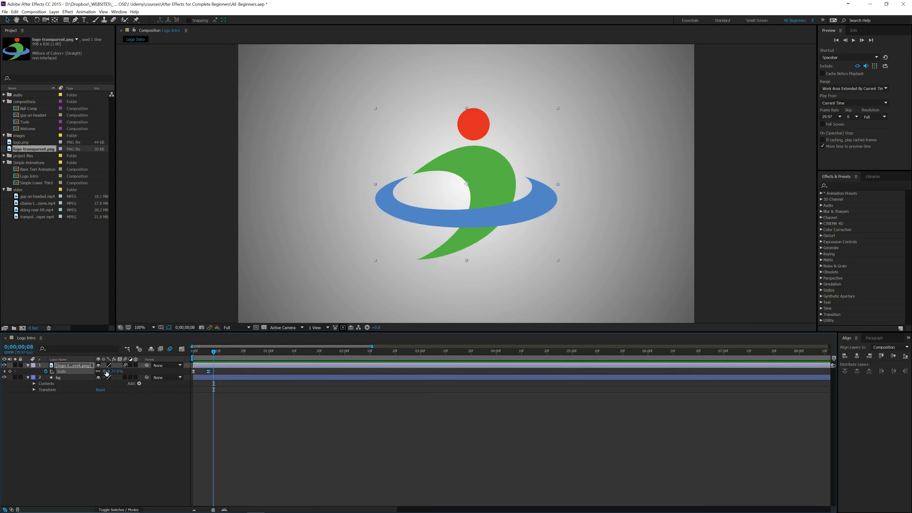
pyautogui.moveTo(106, 373); pyautogui.dragTo(100, 372)
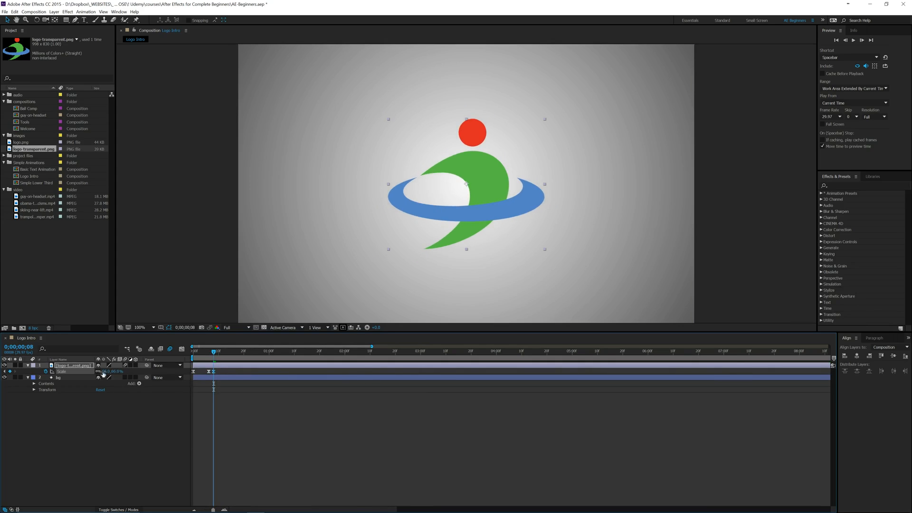
pyautogui.moveTo(213, 353); pyautogui.dragTo(194, 352)
pyautogui.press('space')
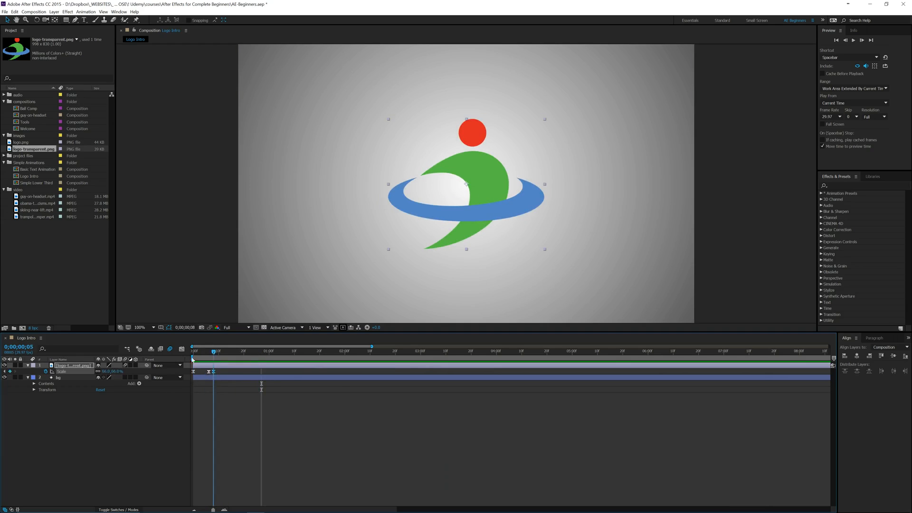
pyautogui.press('space')
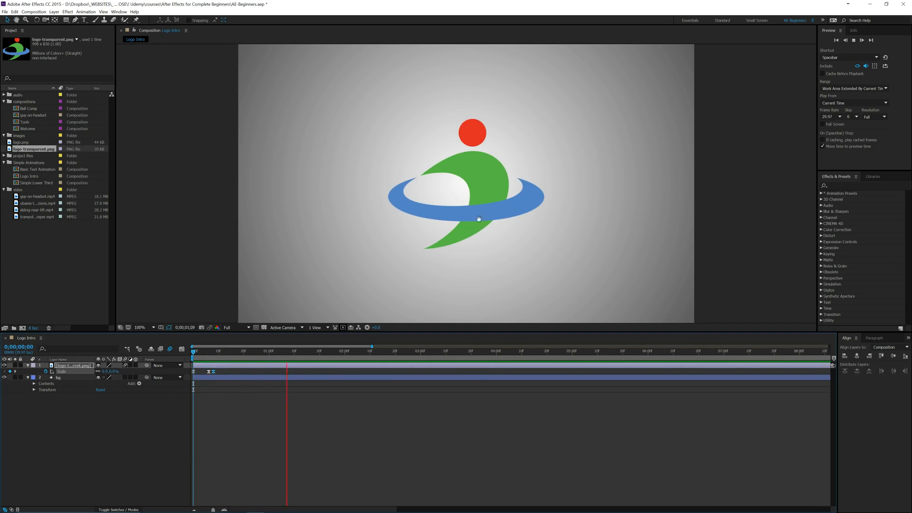
pyautogui.press('space')
# - Step through the logo's scale keyframes, deselect the layer, and replay the animation from the start
pyautogui.moveTo(303, 353); pyautogui.dragTo(194, 352)
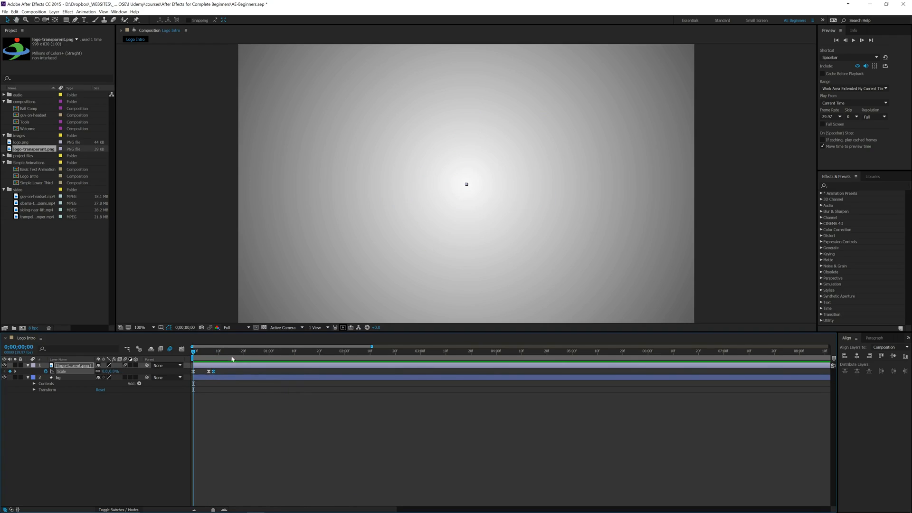
pyautogui.press('k')
pyautogui.press('k')
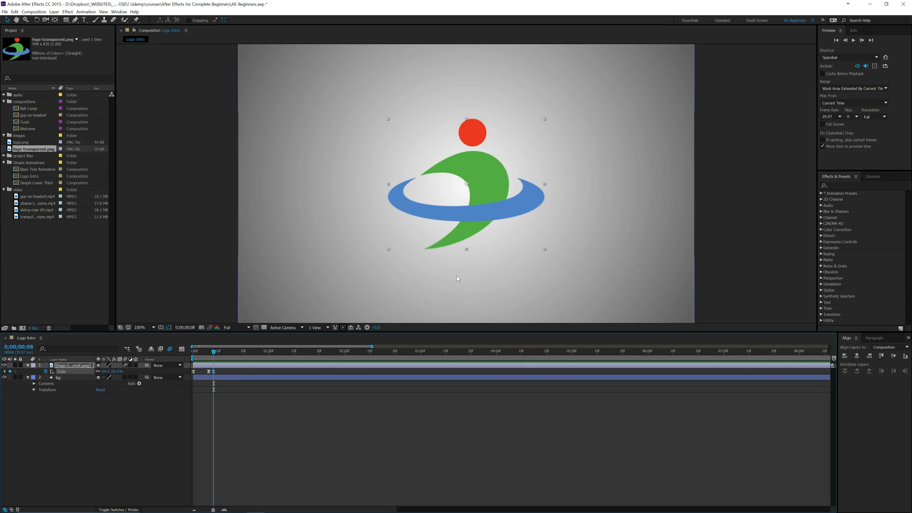
pyautogui.click(164, 413)
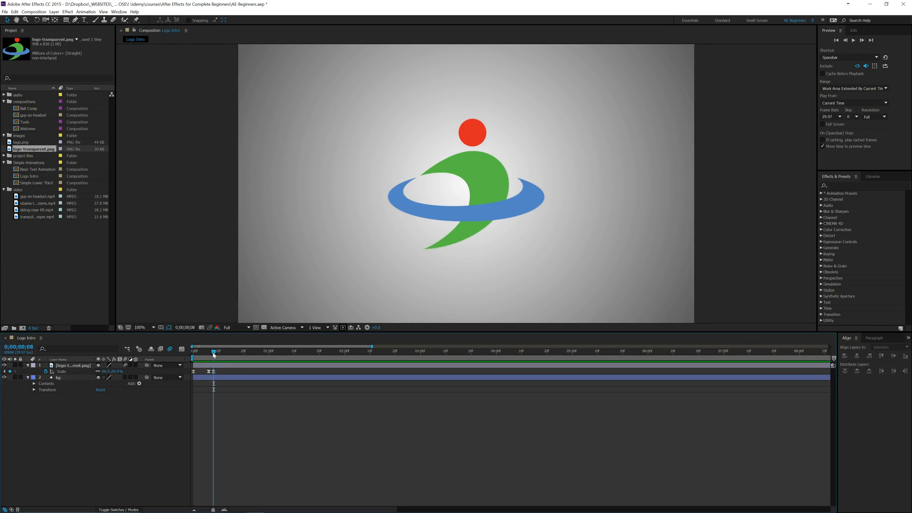
pyautogui.press('Home')
pyautogui.press('space')
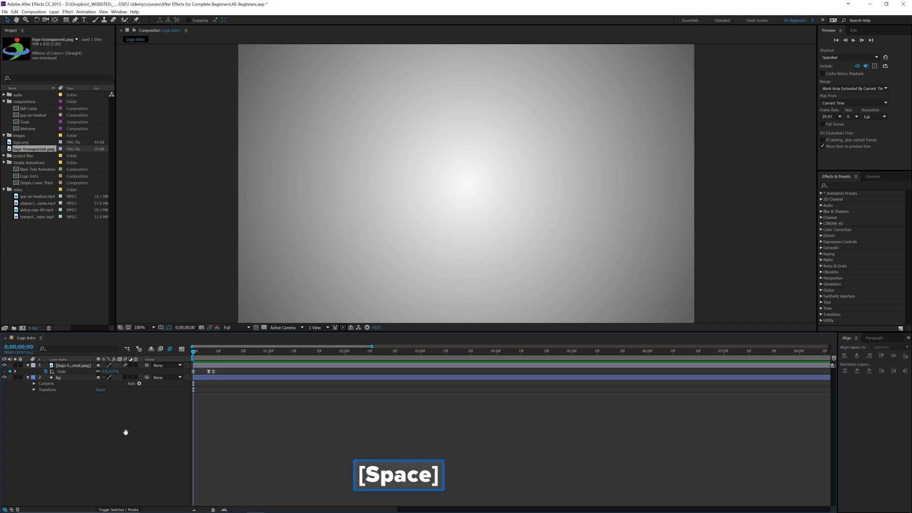
pyautogui.press('space')
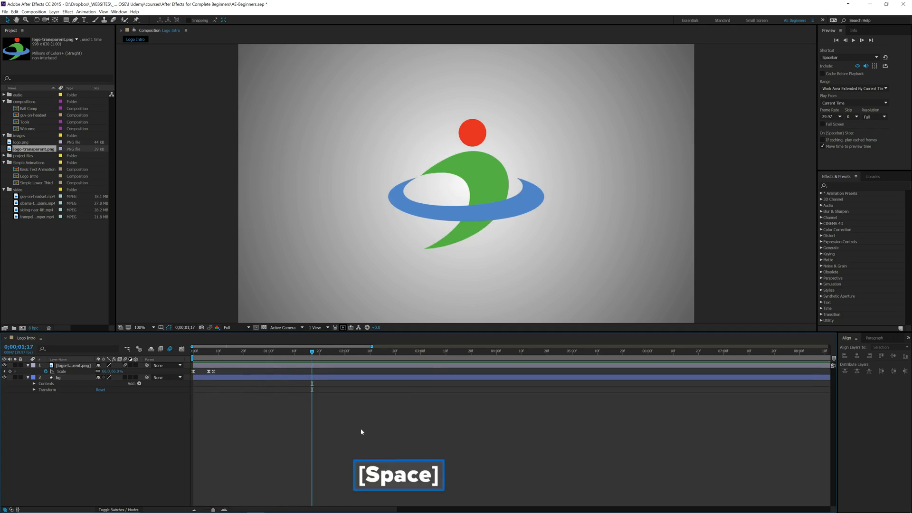
# - At the middle scale keyframe, set the logo's rotation to 360 degrees and add a rotation keyframe there
pyautogui.click(55, 283)
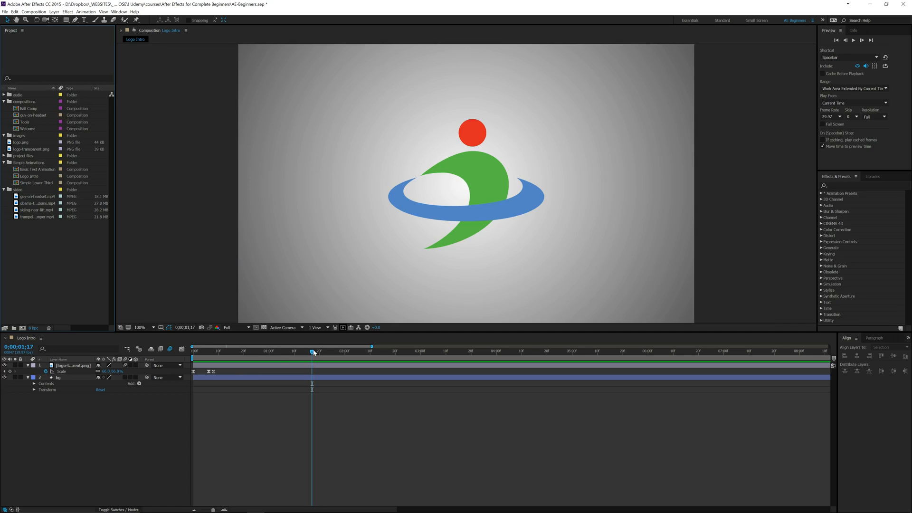
pyautogui.moveTo(313, 352); pyautogui.dragTo(200, 364)
pyautogui.press('k')
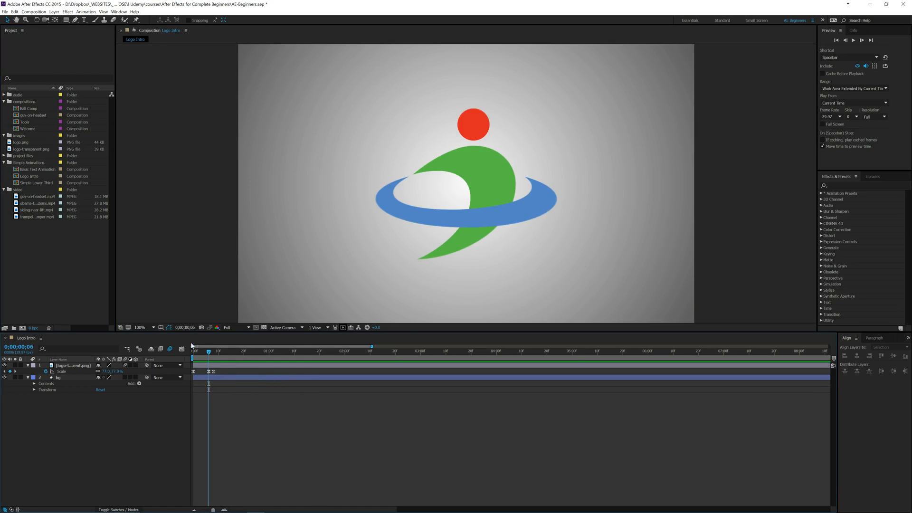
pyautogui.click(71, 366)
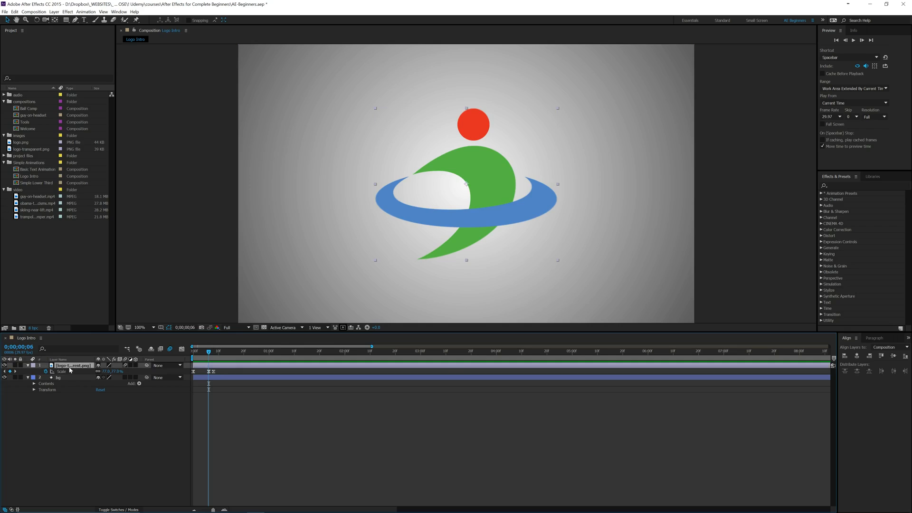
pyautogui.press('r')
pyautogui.click(107, 371)
pyautogui.write('360')
pyautogui.press('Return')
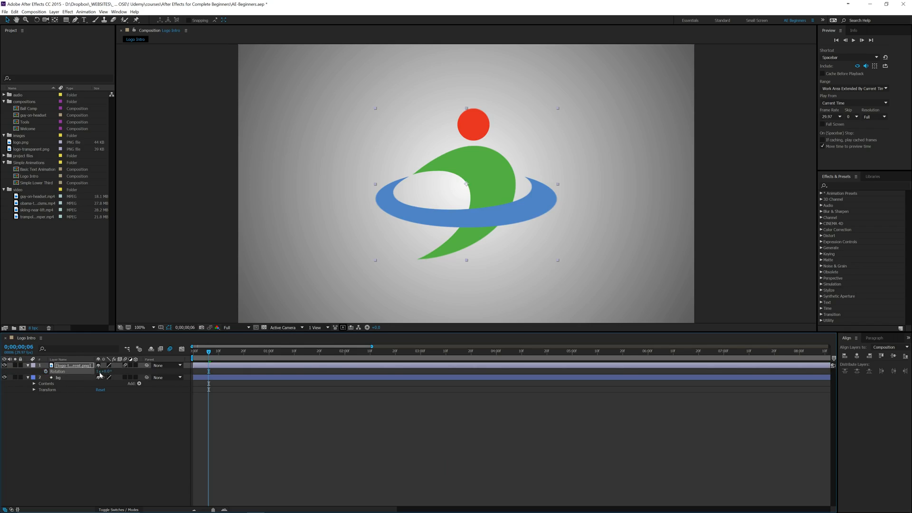
pyautogui.click(45, 371)
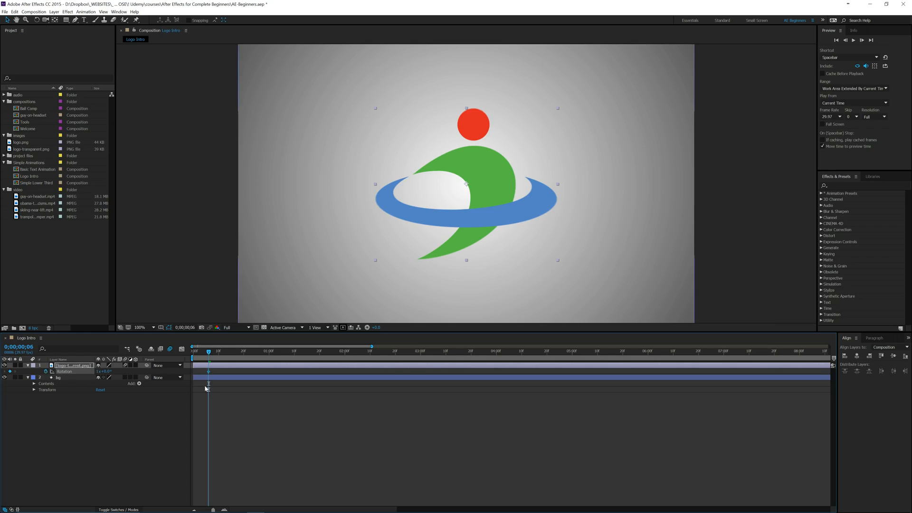
# - Set the logo's rotation to zero revolutions at the start of the timeline and preview the spin
pyautogui.moveTo(211, 356); pyautogui.dragTo(185, 352)
pyautogui.click(98, 372)
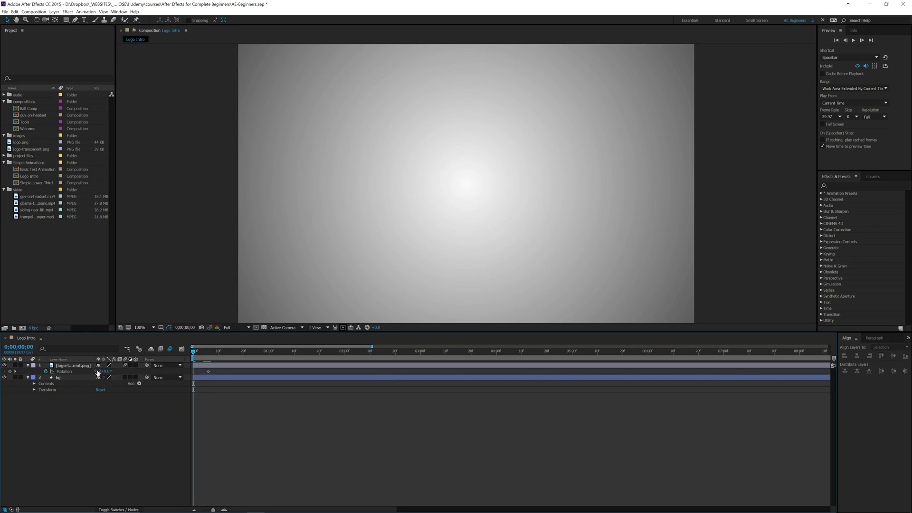
pyautogui.press('Return')
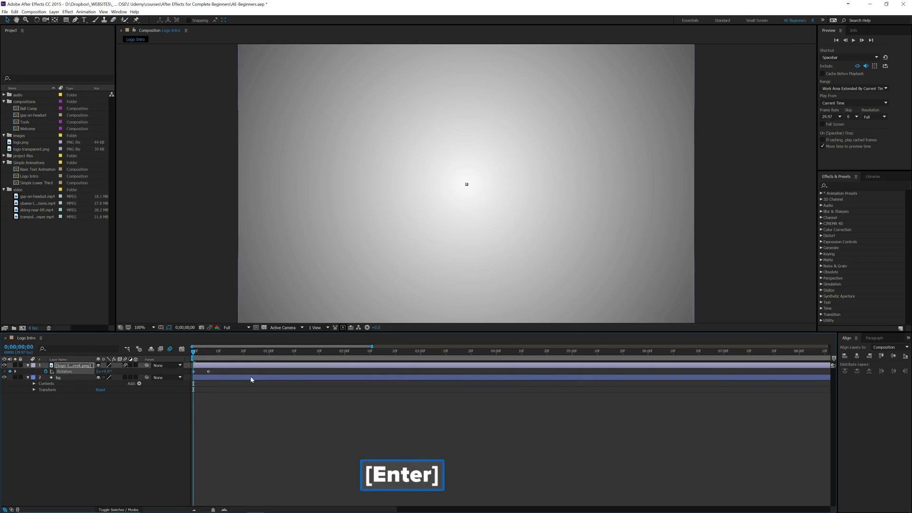
pyautogui.press('space')
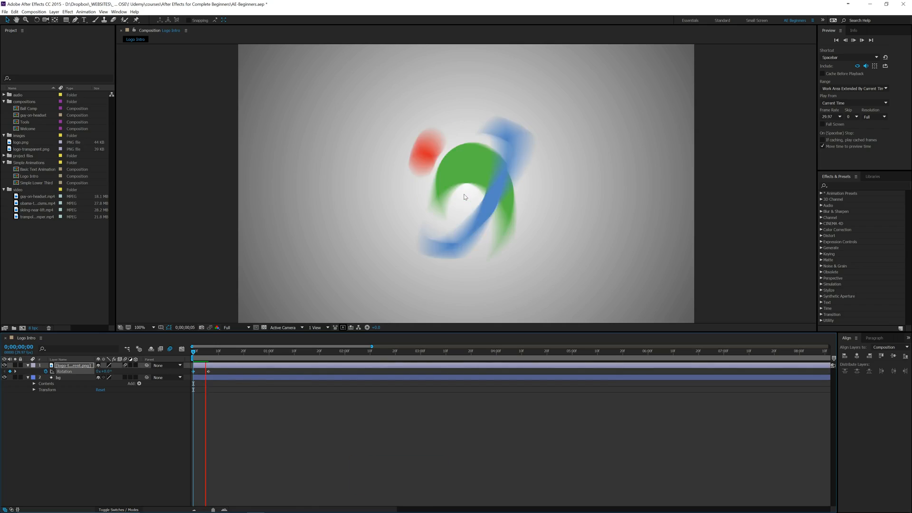
pyautogui.press('space')
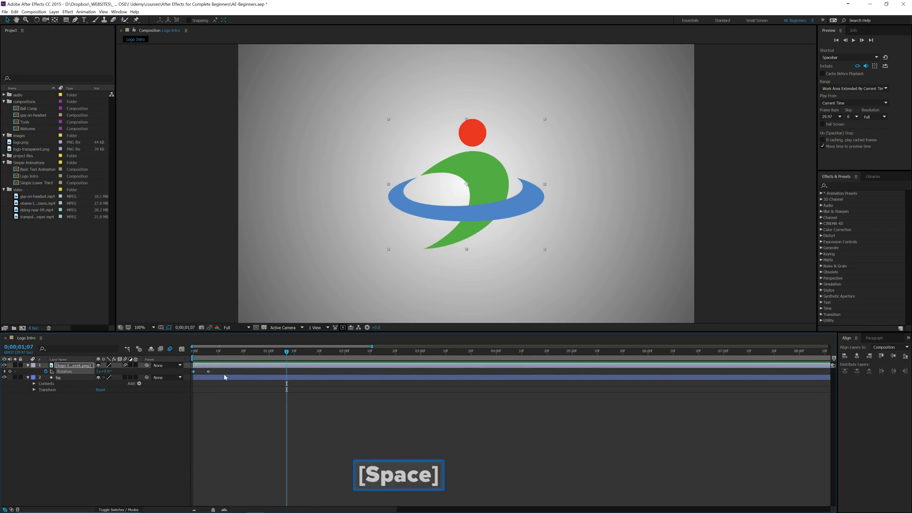
# - Apply Easy Ease to the logo's rotation keyframes
pyautogui.moveTo(197, 366)
pyautogui.mouseDown()
pyautogui.moveTo(224, 369)
pyautogui.moveTo(188, 378)
pyautogui.mouseUp()
pyautogui.press('F9')
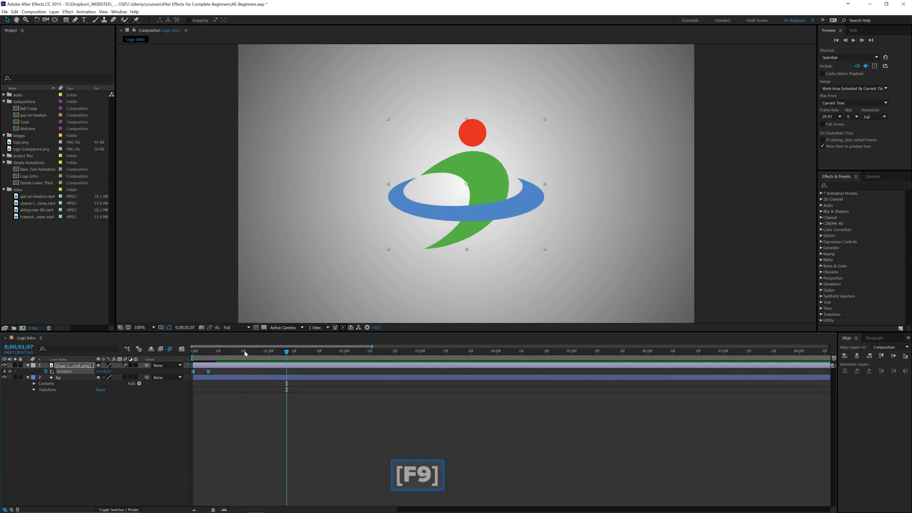
# - Play the animation from the start of the timeline to check the eased spin
pyautogui.press('Home')
pyautogui.press('space')
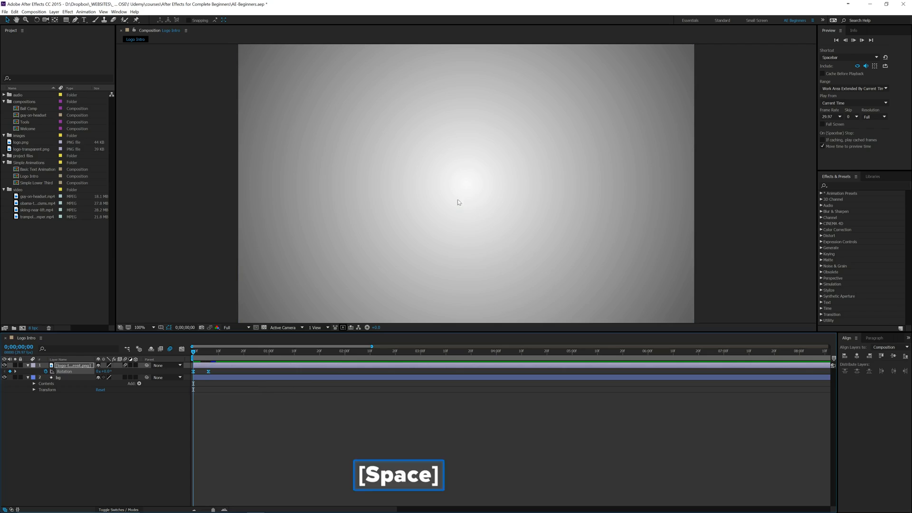
pyautogui.press('space')
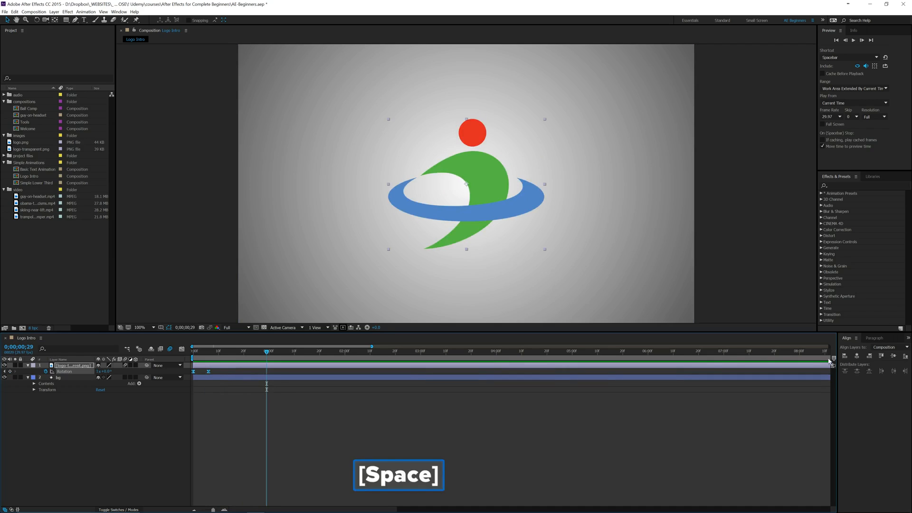
# - Show the full timeline with the work area limited to about the first 1.3 seconds, and set the preview resolution to Half
pyautogui.moveTo(371, 346)
pyautogui.mouseDown()
pyautogui.moveTo(855, 351)
pyautogui.moveTo(292, 361)
pyautogui.moveTo(221, 370)
pyautogui.mouseUp()
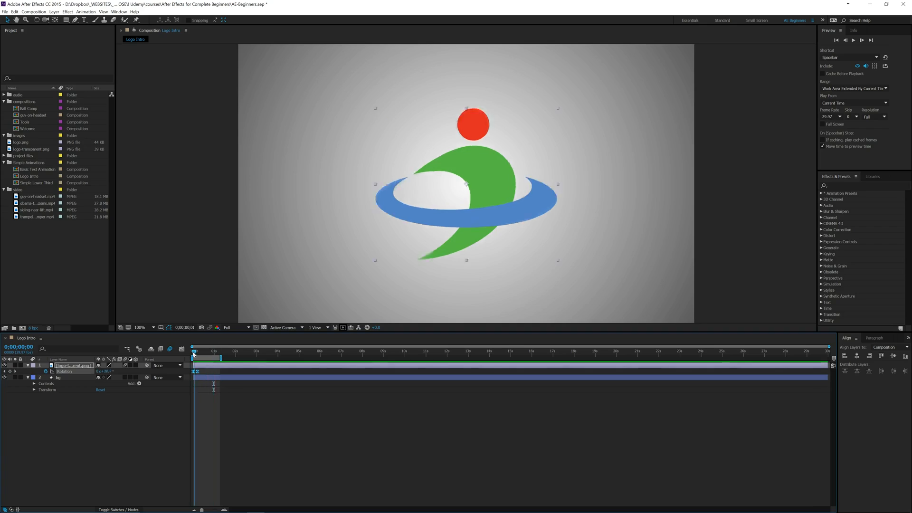
pyautogui.press('Home')
pyautogui.click(878, 117)
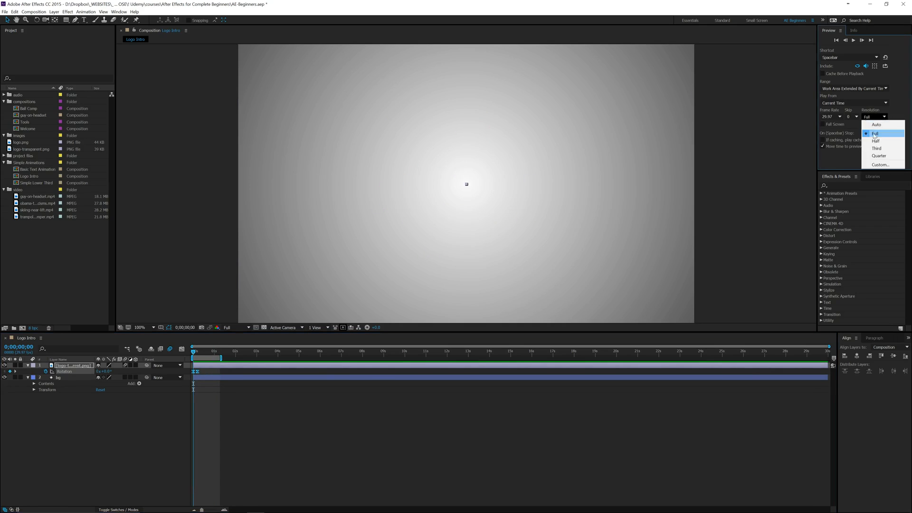
pyautogui.click(877, 148)
pyautogui.click(878, 116)
pyautogui.click(876, 141)
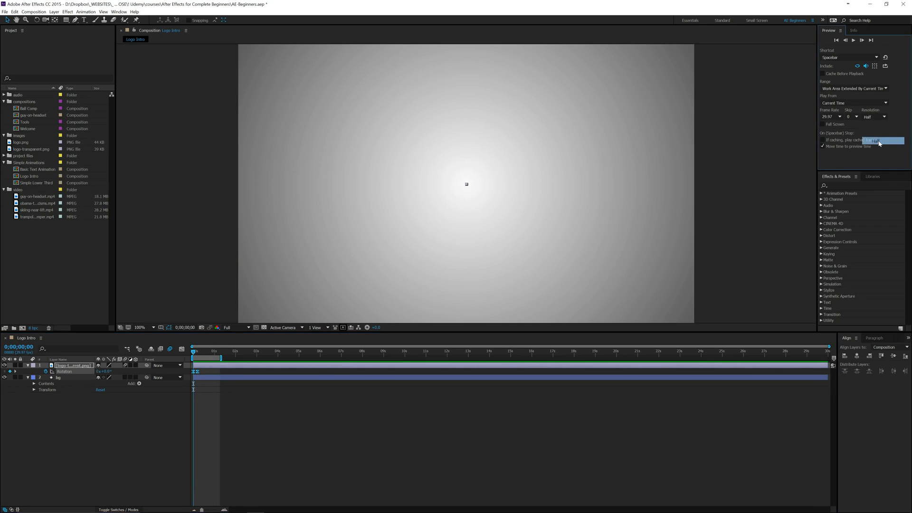
# - Replay the logo animation from the start a couple of times, and deselect the logo layer
pyautogui.press('space')
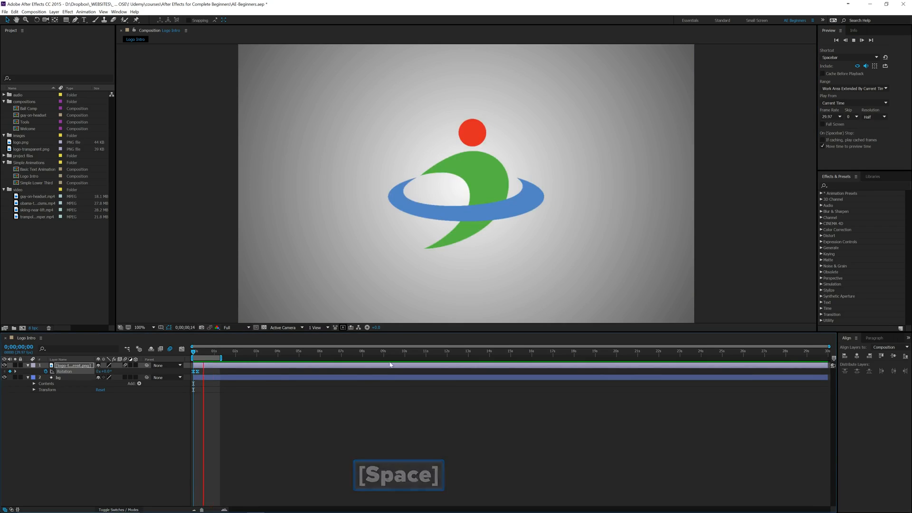
pyautogui.press('space')
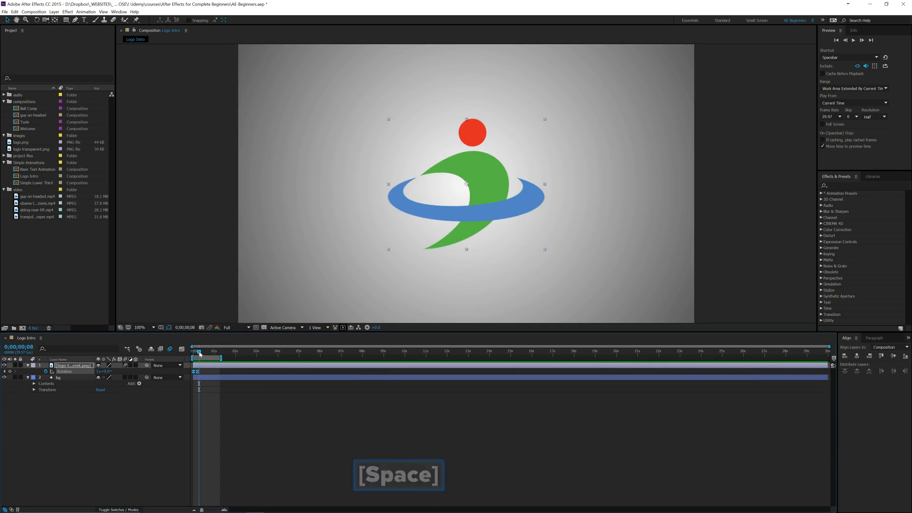
pyautogui.press('Home')
pyautogui.press('space')
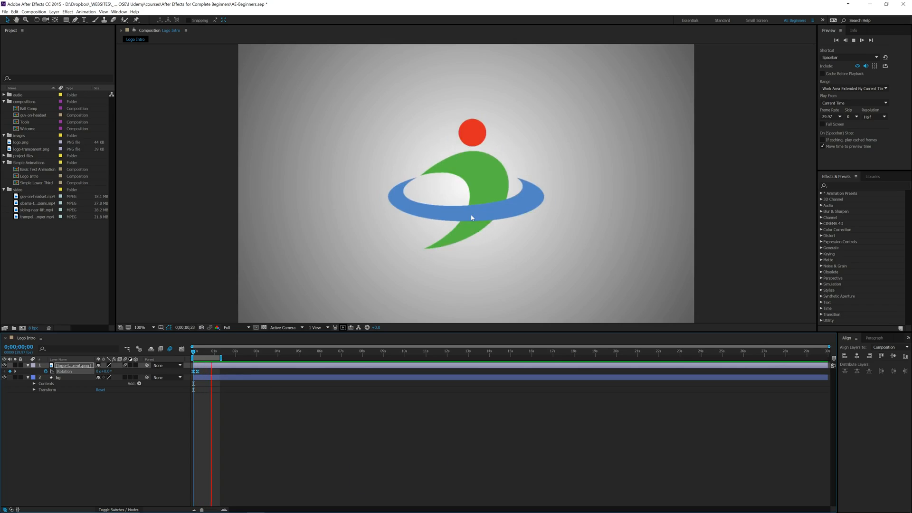
pyautogui.press('space')
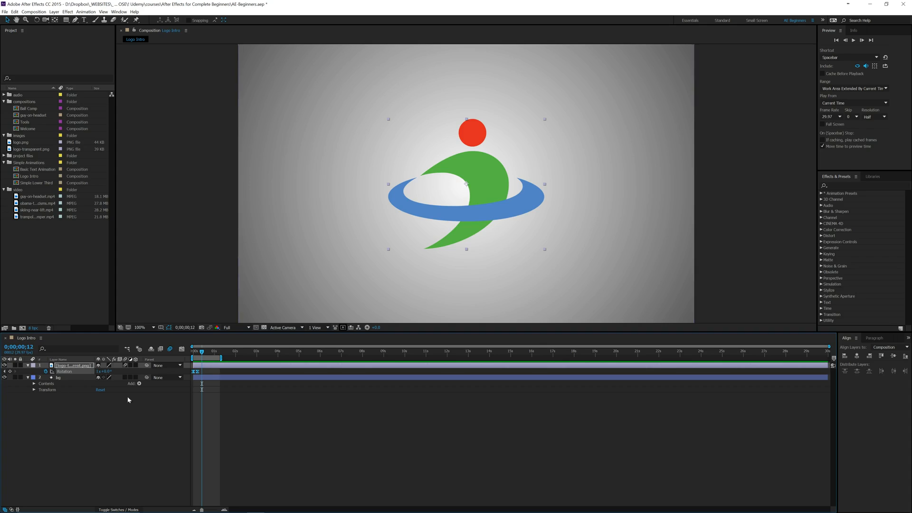
pyautogui.click(97, 419)
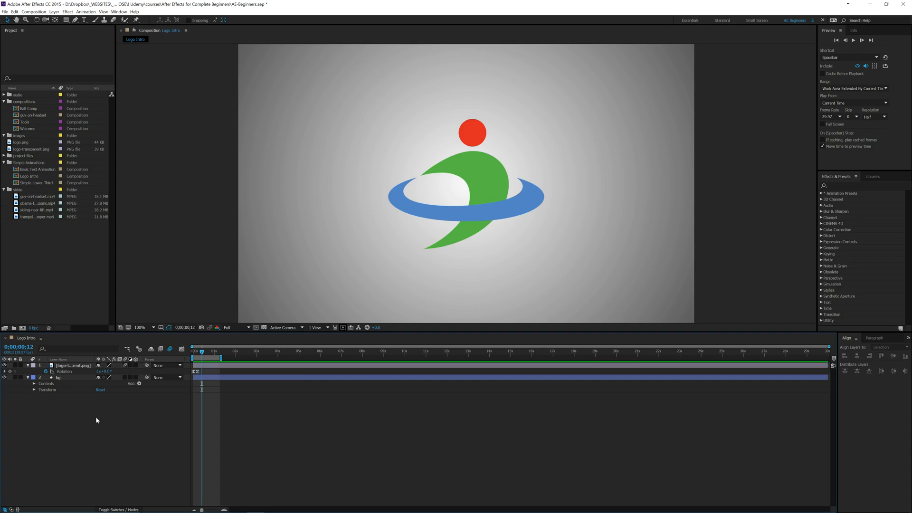
pyautogui.click(33, 289)
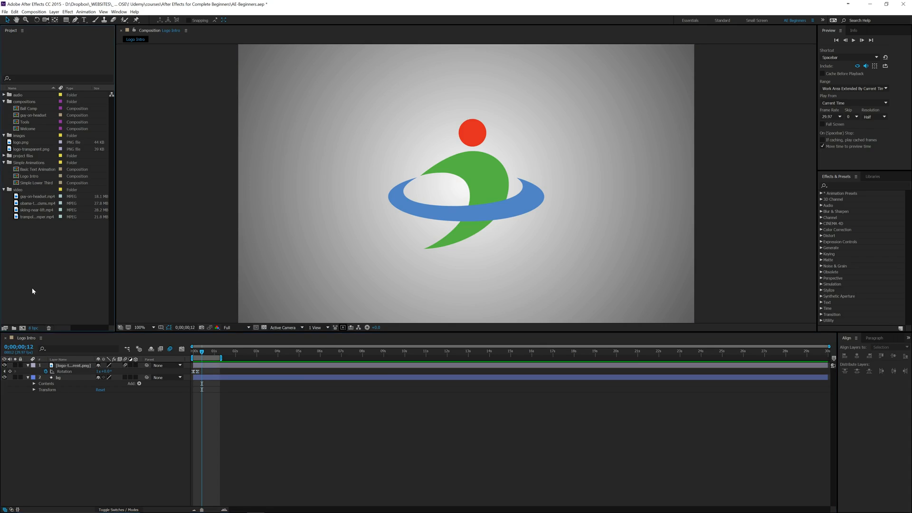